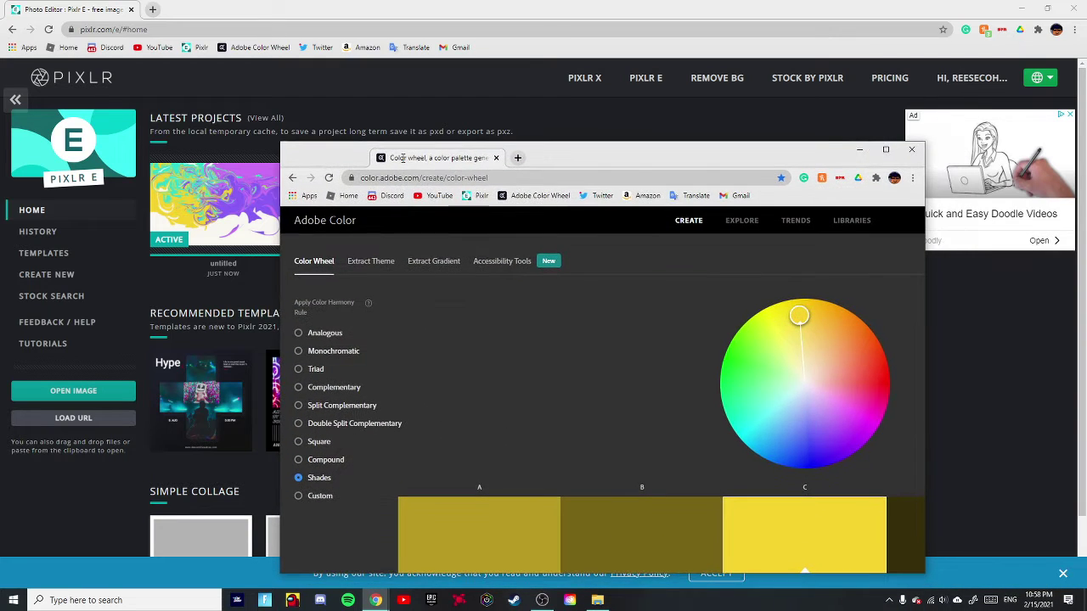
# - Create a new blank image 3840 px wide and 2160 px high with the background turned off
pyautogui.doubleClick(403, 158)
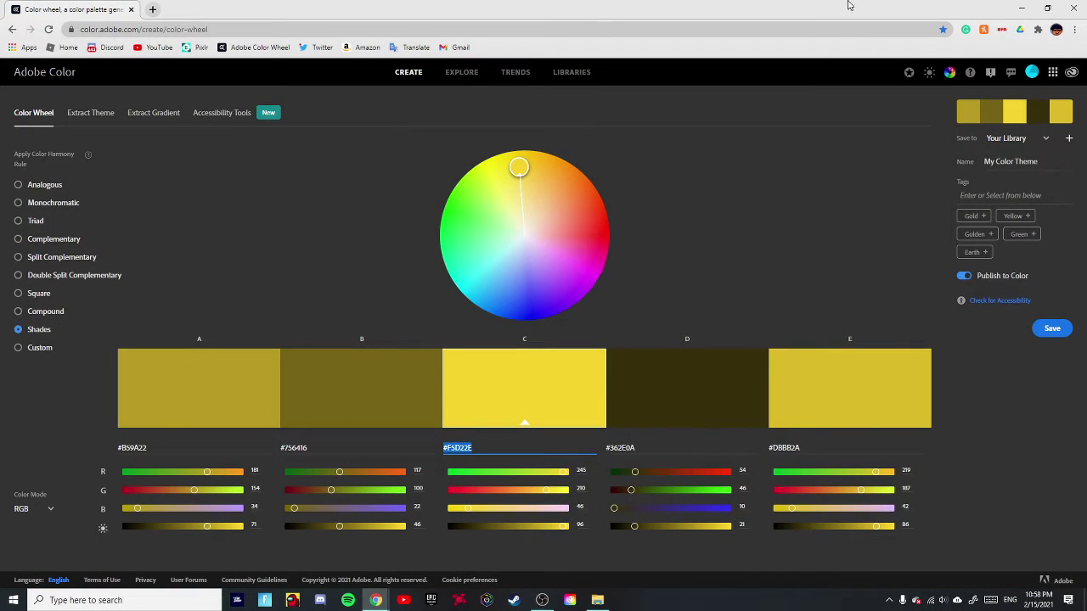
pyautogui.click(1032, 5)
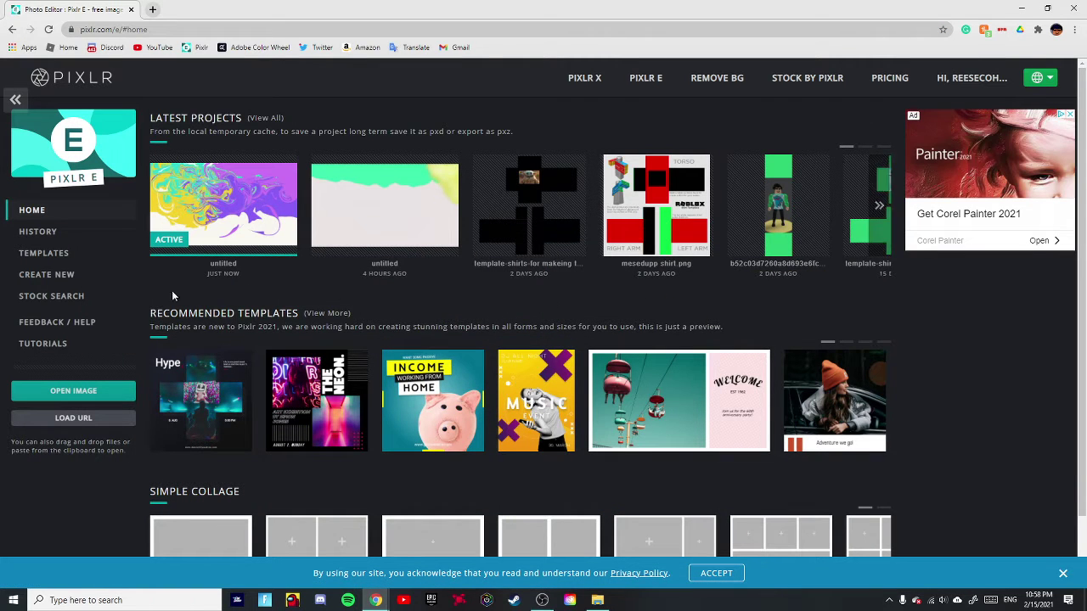
pyautogui.click(45, 254)
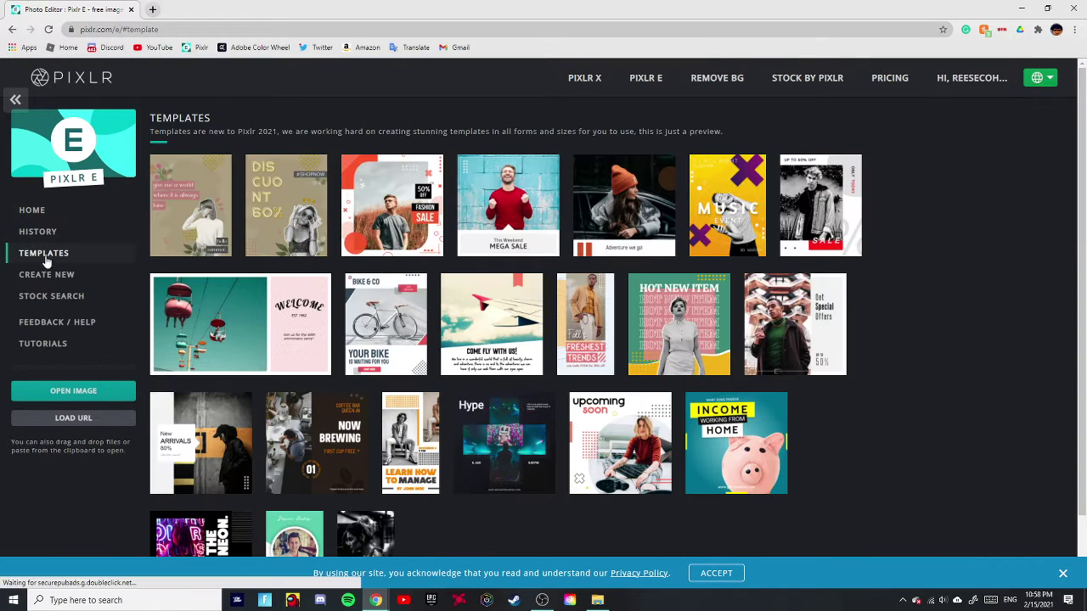
pyautogui.click(48, 277)
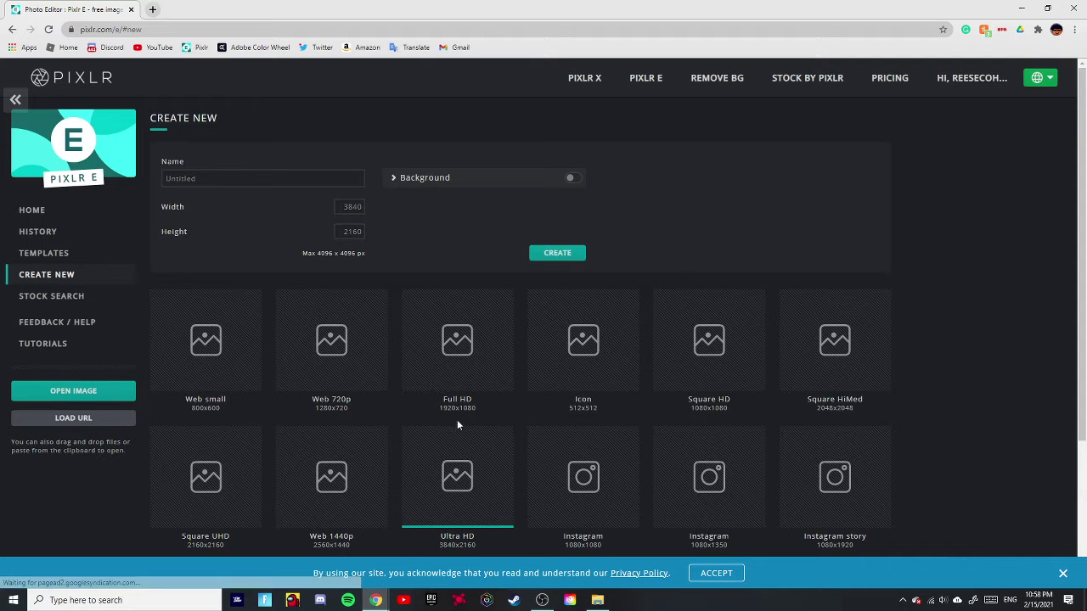
pyautogui.click(537, 256)
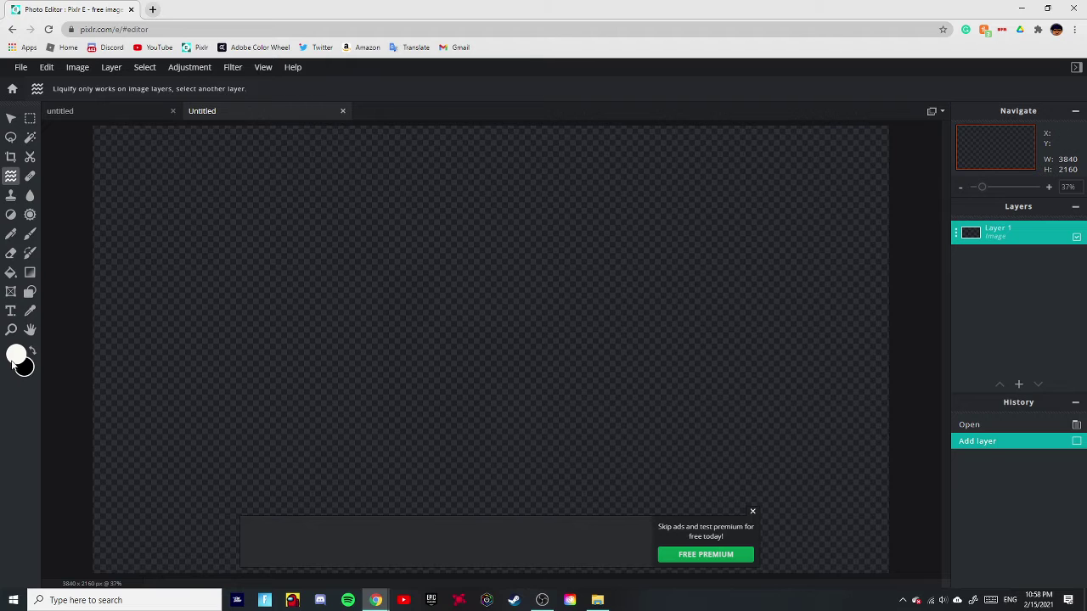
# - Switch to Adobe Color, move the base colour on the wheel to bright green and copy its hex code #3DF546
pyautogui.click(15, 356)
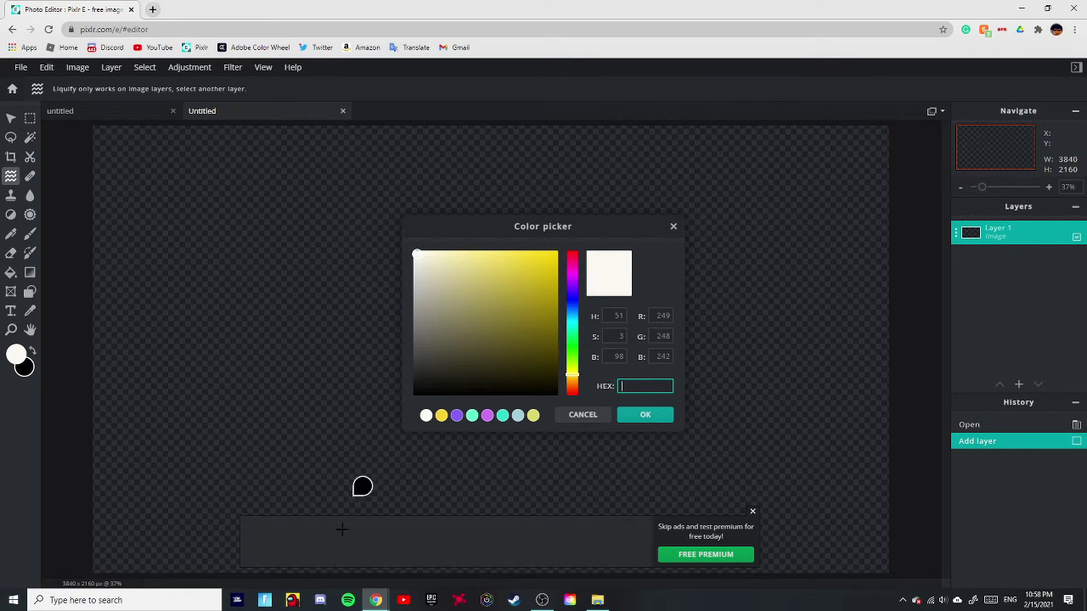
pyautogui.moveTo(376, 603)
pyautogui.click(427, 571)
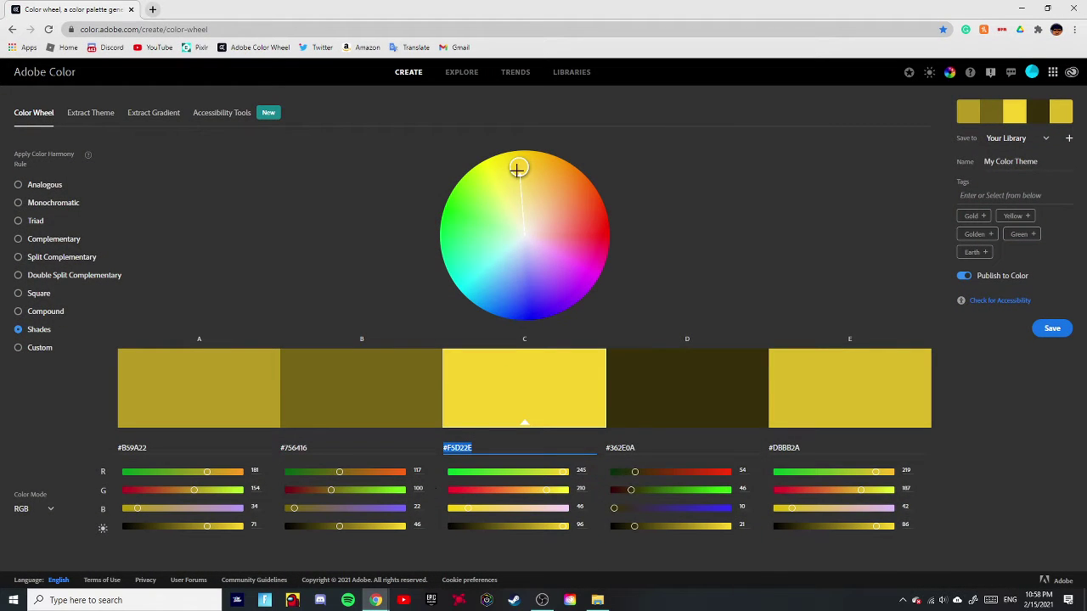
pyautogui.moveTo(513, 171); pyautogui.dragTo(457, 211)
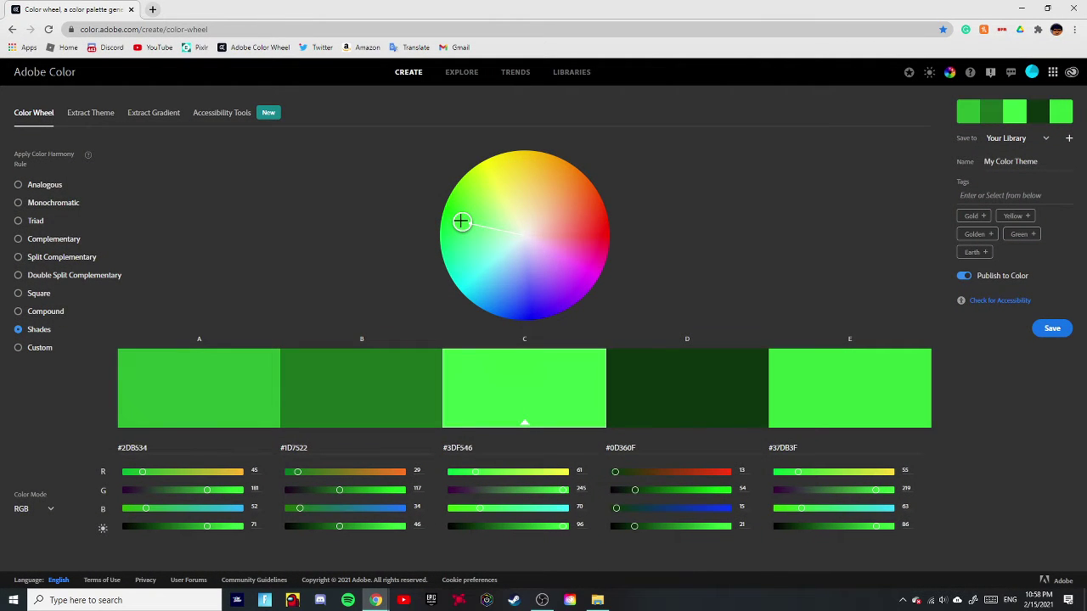
pyautogui.click(483, 447)
pyautogui.hotkey('ctrl', 'c')
# - Return to Pixlr E and set the foreground colour to #3DF546
pyautogui.click(1023, 9)
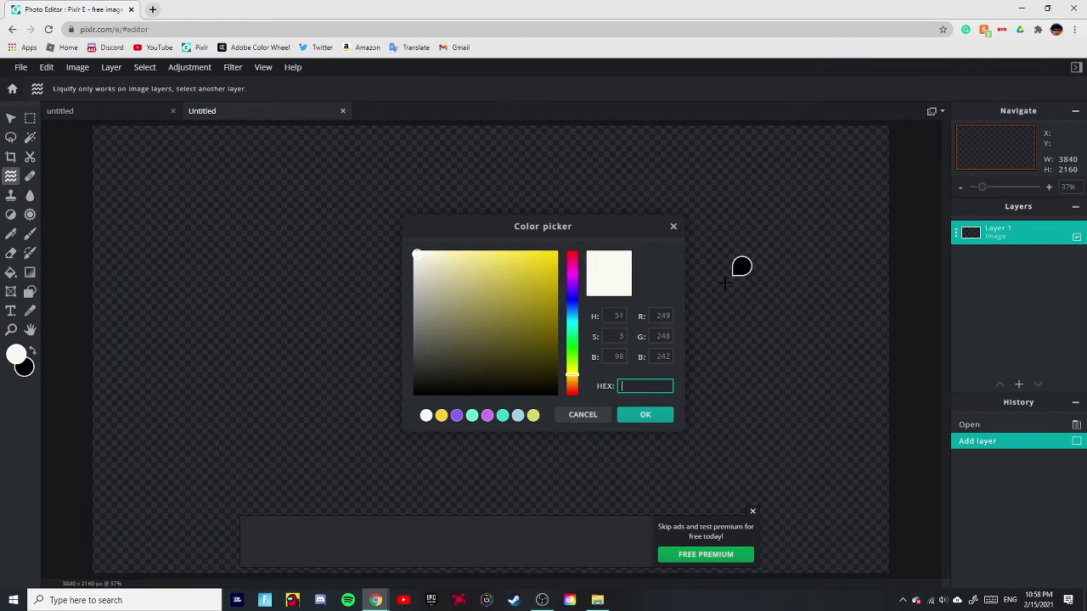
pyautogui.hotkey('ctrl', 'v')
pyautogui.click(645, 416)
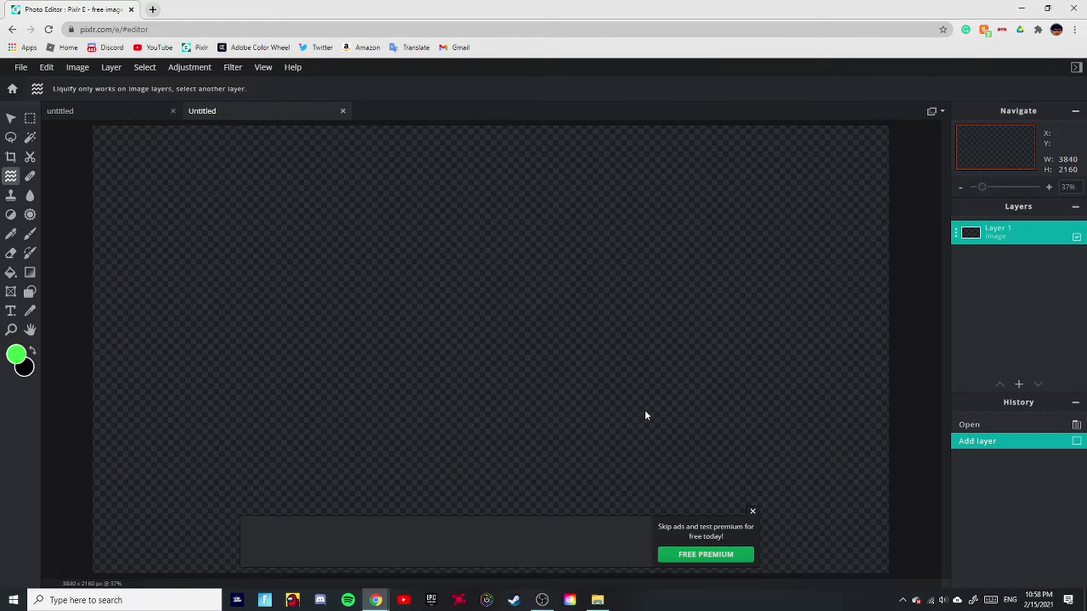
# - Paint a green band across the canvas's upper-left half with the 1000 px brush at 100% opacity
pyautogui.click(30, 233)
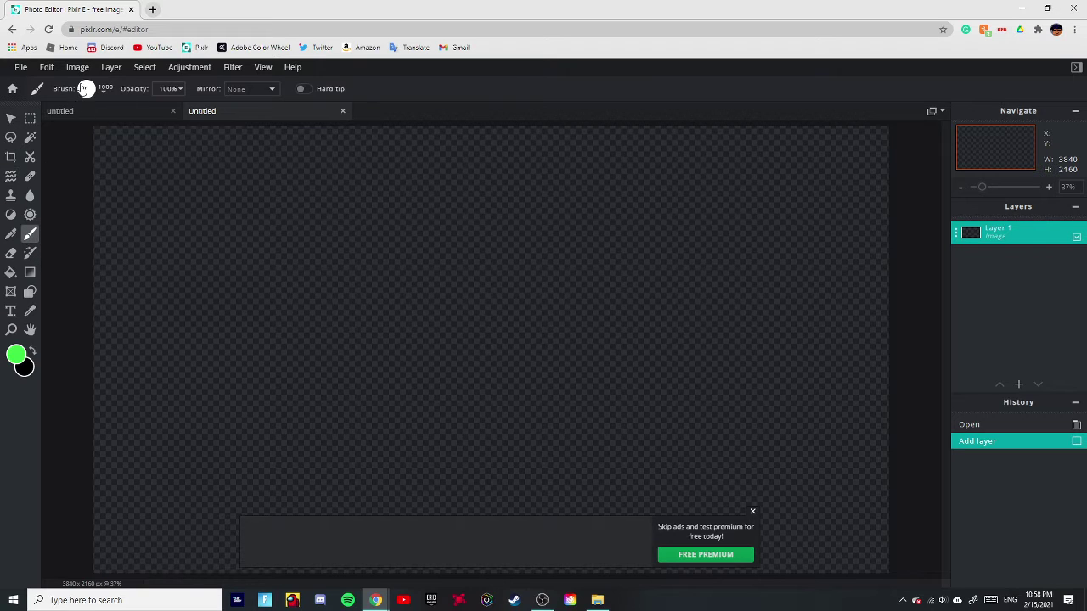
pyautogui.click(251, 89)
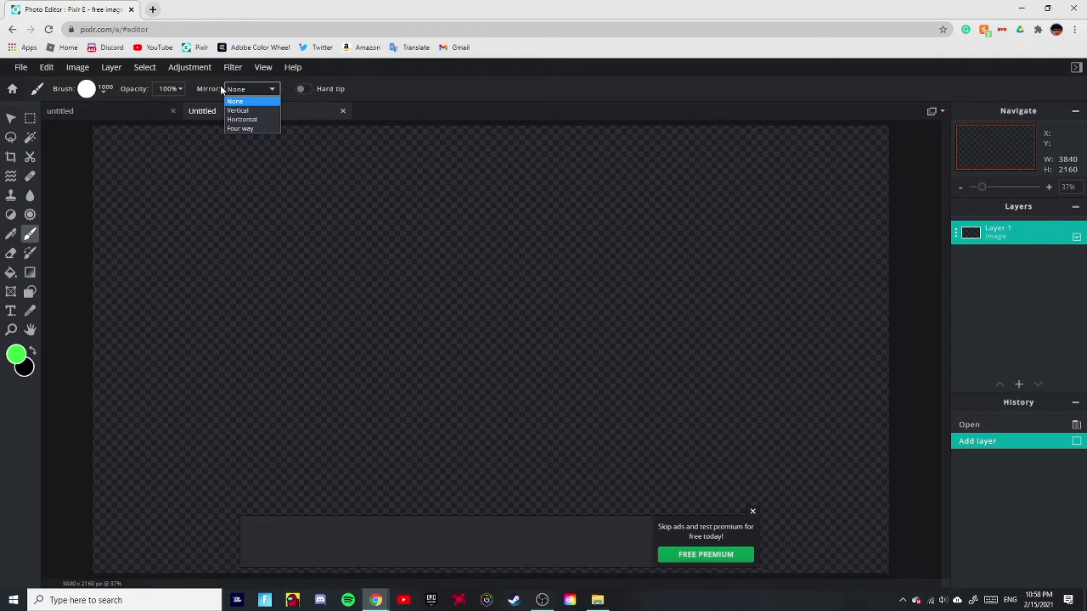
pyautogui.click(109, 163)
pyautogui.moveTo(122, 159); pyautogui.dragTo(456, 158)
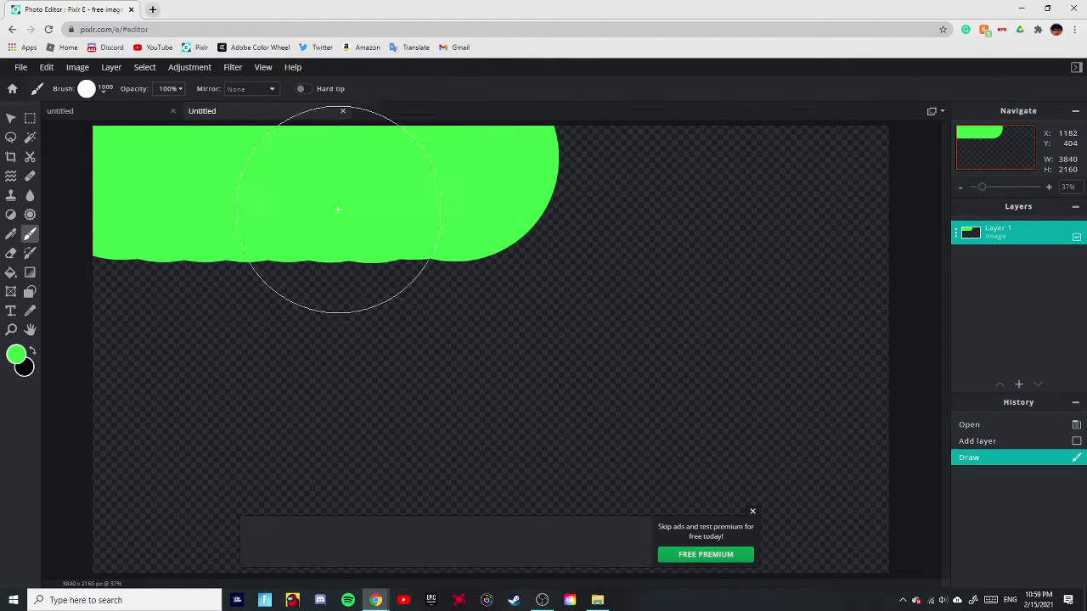
# - Set the foreground colour to yellow-green #BAF810 and paint a band across the canvas's upper-right part
pyautogui.click(14, 355)
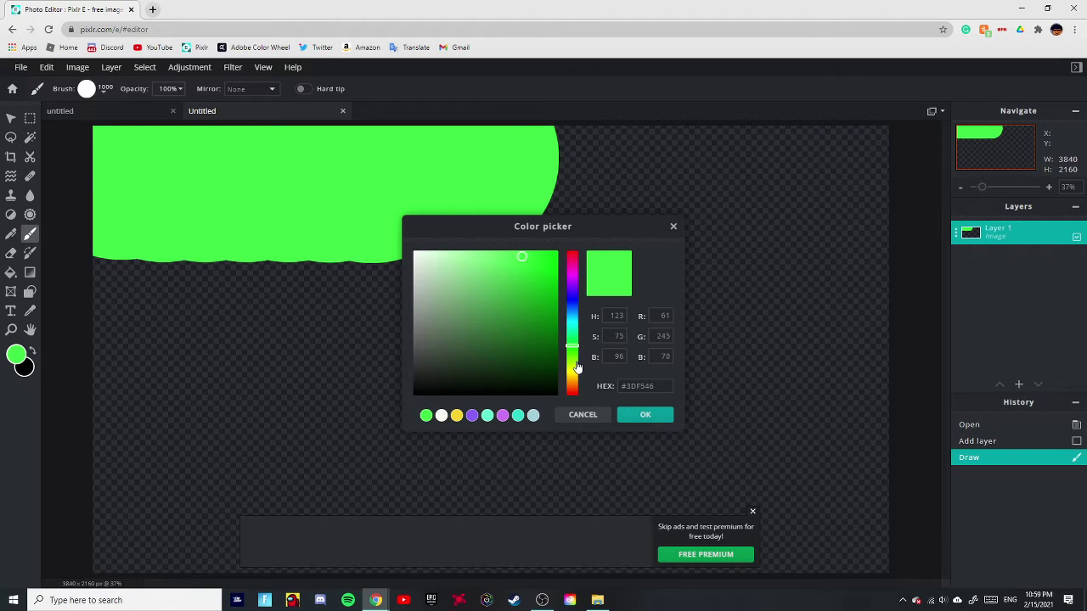
pyautogui.click(574, 366)
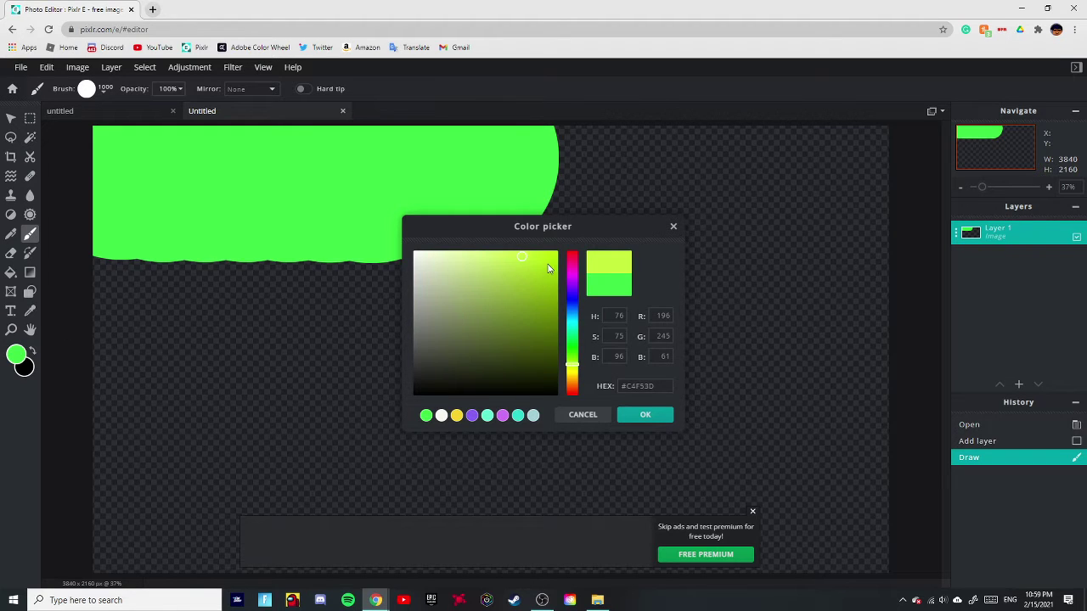
pyautogui.click(647, 415)
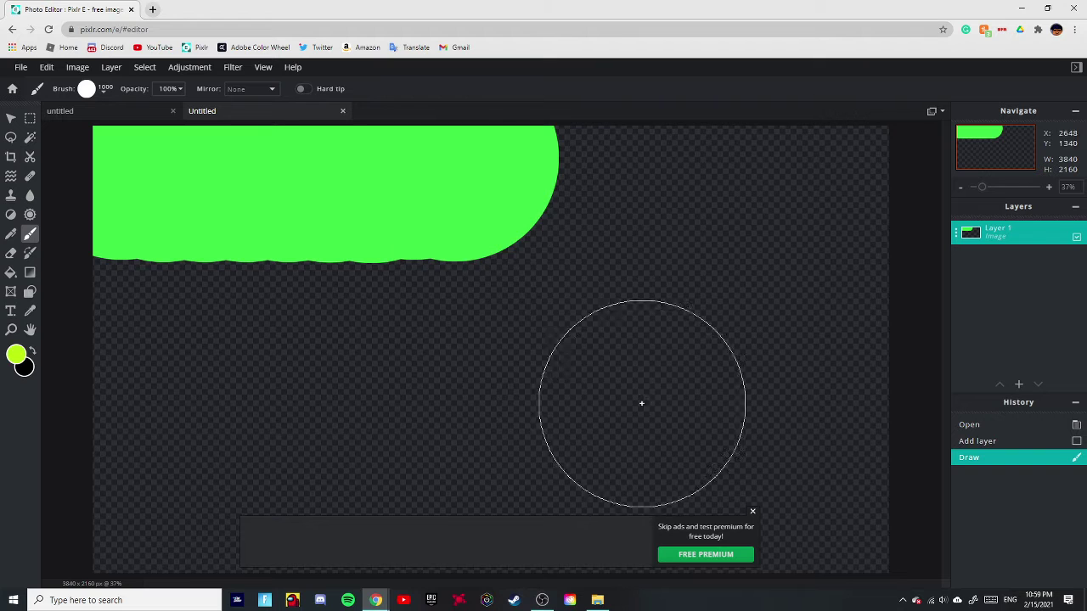
pyautogui.moveTo(588, 192)
pyautogui.mouseDown()
pyautogui.moveTo(870, 182)
pyautogui.moveTo(832, 208)
pyautogui.mouseUp()
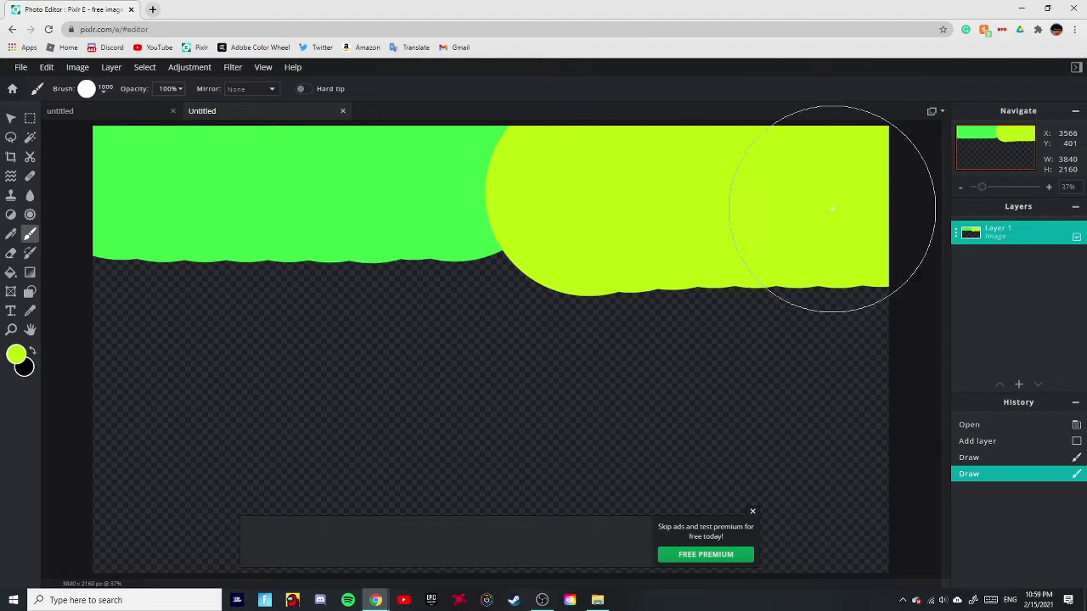
# - Set the foreground colour to blue #2F10F8 and paint a band across the middle of the canvas's right half
pyautogui.click(15, 356)
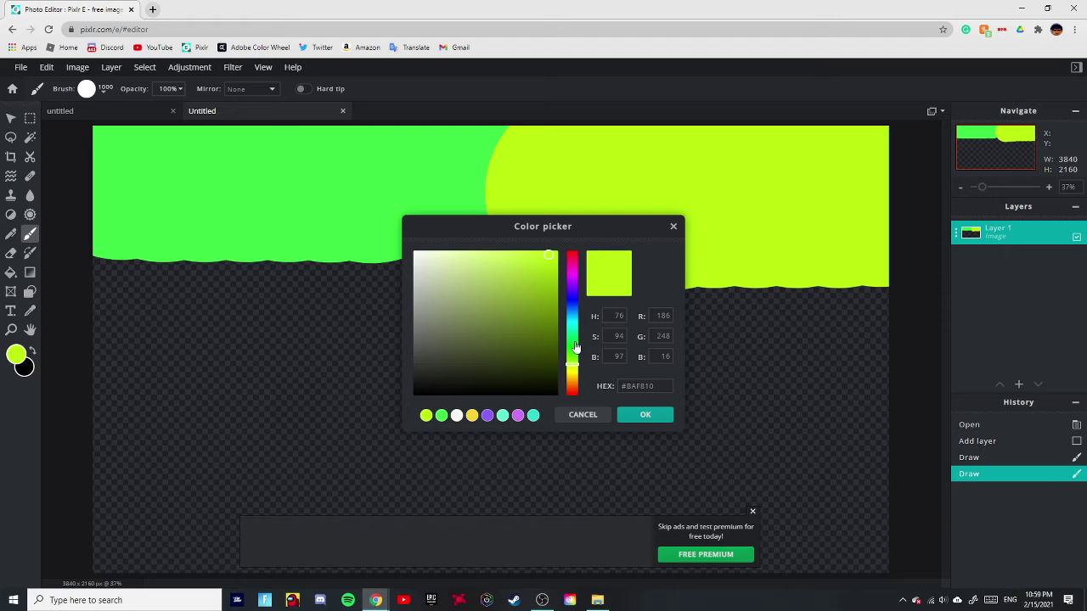
pyautogui.click(573, 298)
pyautogui.click(641, 414)
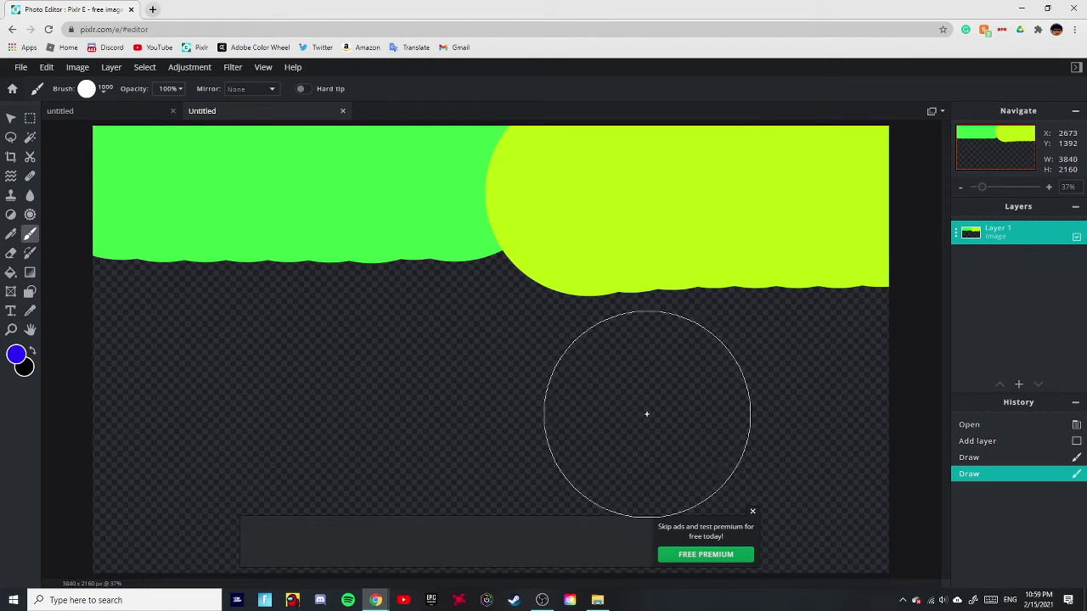
pyautogui.moveTo(890, 347); pyautogui.dragTo(501, 354)
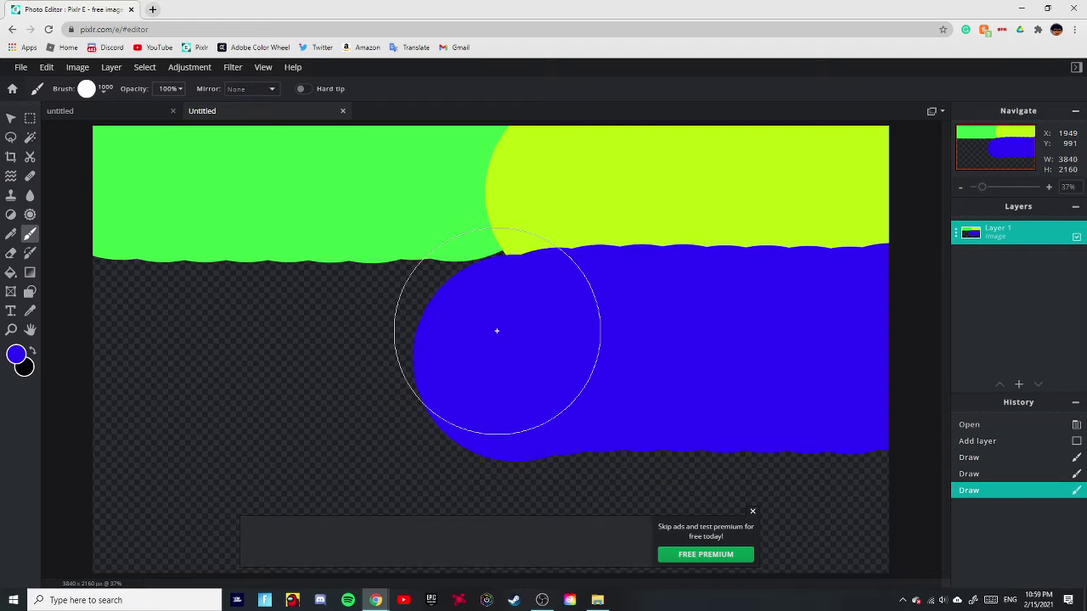
pyautogui.click(496, 330)
# - Change the foreground colour to red and paint the middle of the canvas's left half, covering the gaps beside the green and blue areas
pyautogui.click(16, 355)
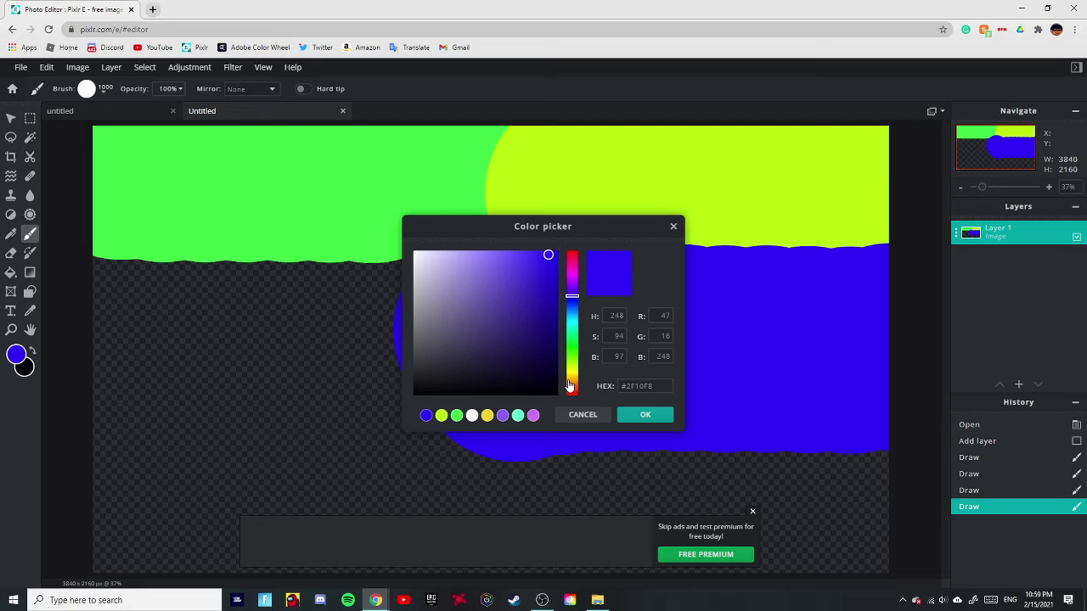
pyautogui.click(572, 393)
pyautogui.click(646, 414)
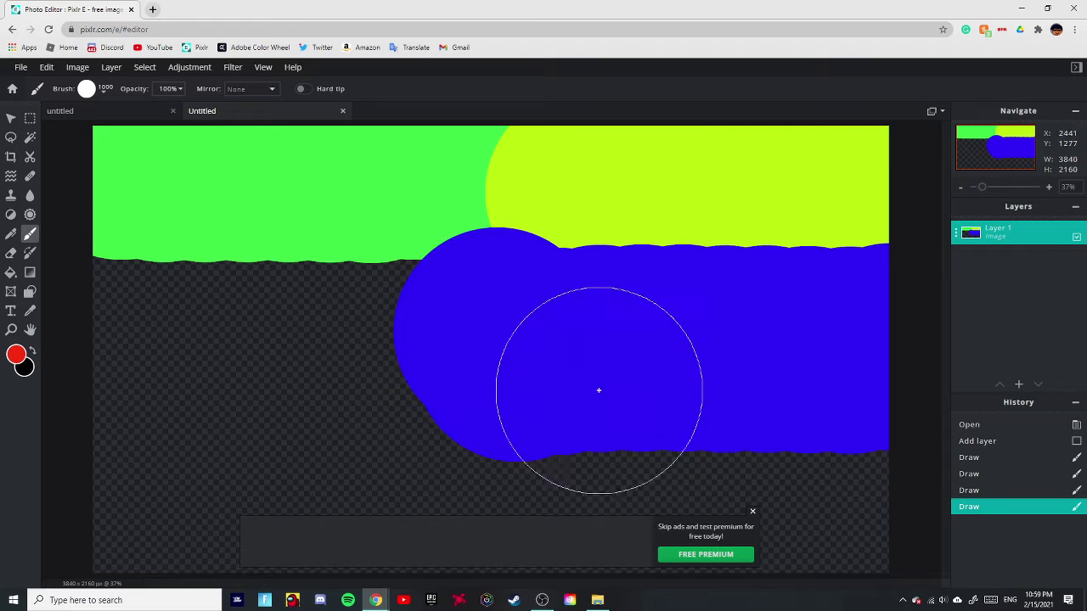
pyautogui.moveTo(344, 344); pyautogui.dragTo(136, 357)
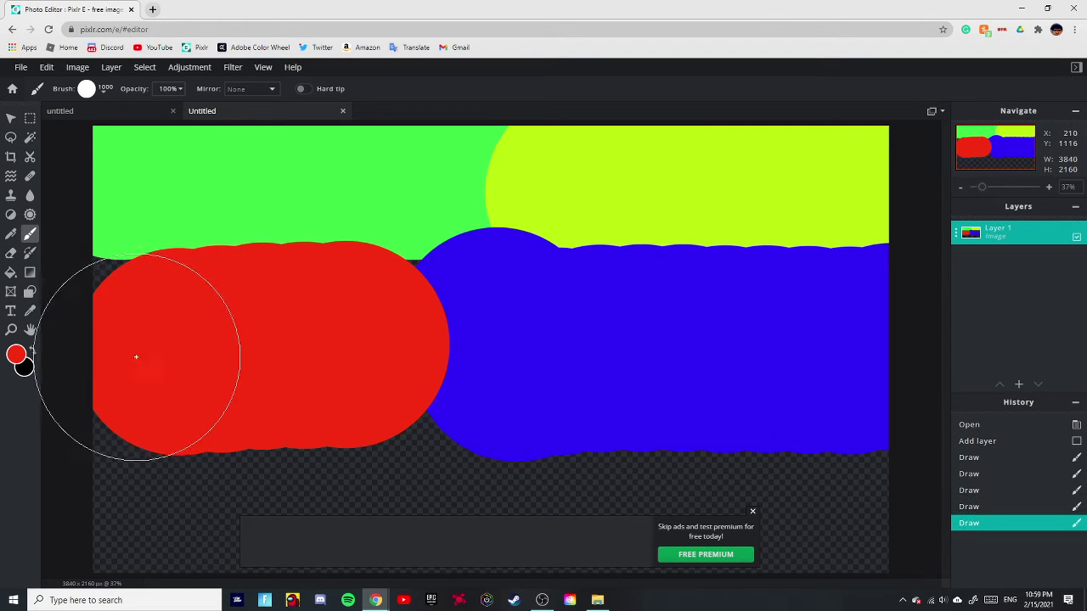
pyautogui.click(134, 340)
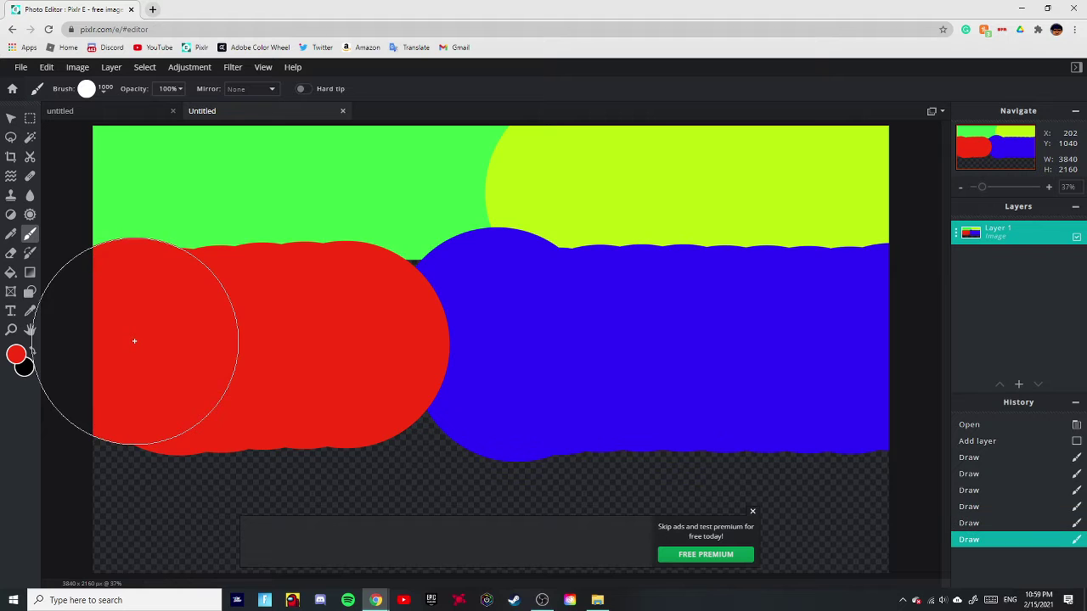
pyautogui.click(389, 297)
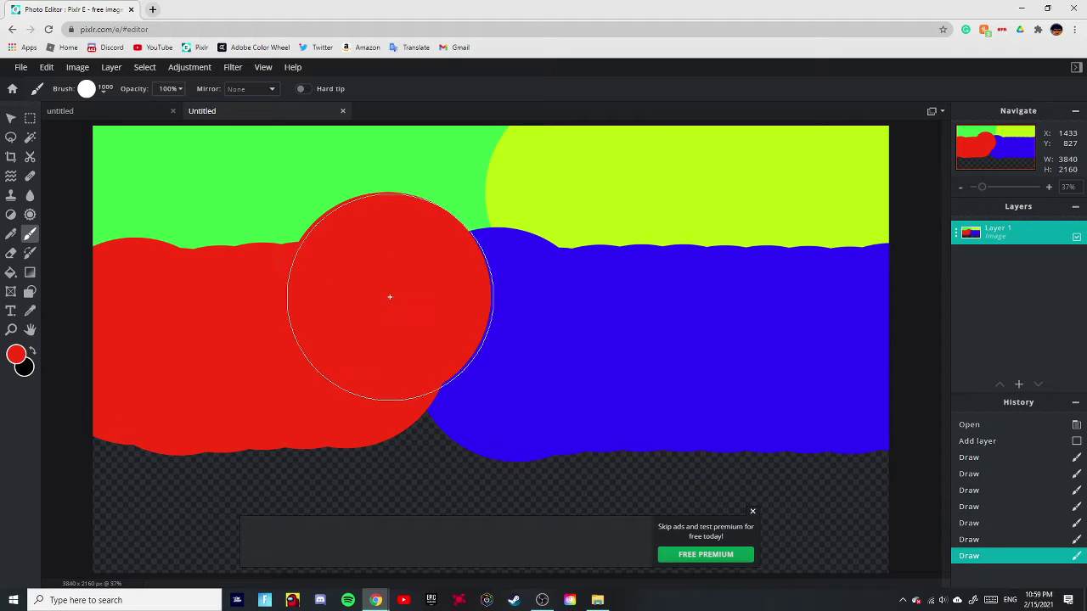
# - Set the foreground colour to purple #D110F8, close the ad covering the canvas and paint a band across its lower-right part
pyautogui.click(11, 358)
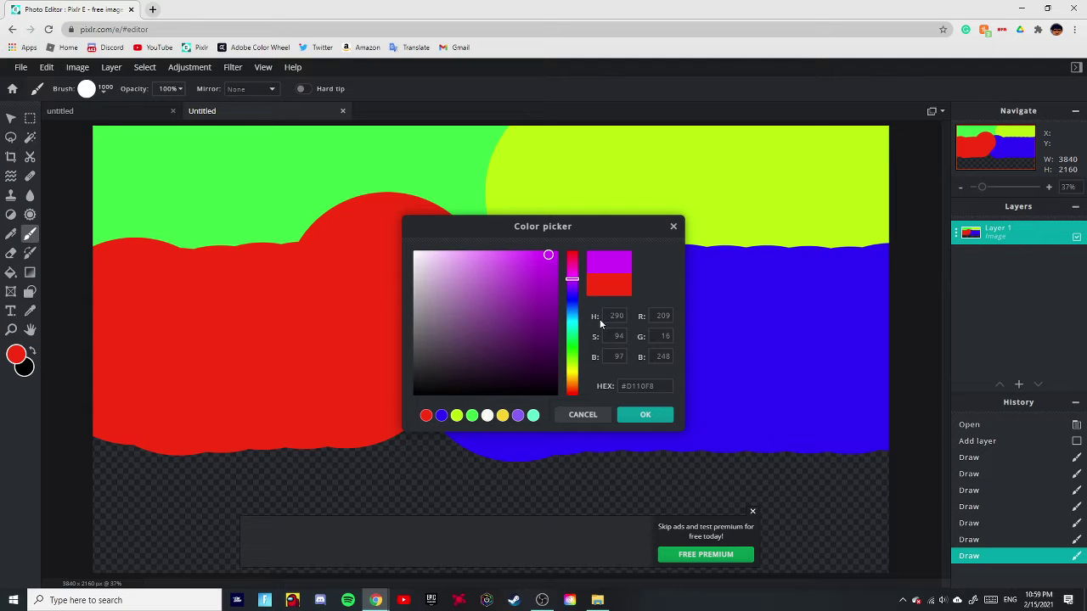
pyautogui.click(643, 415)
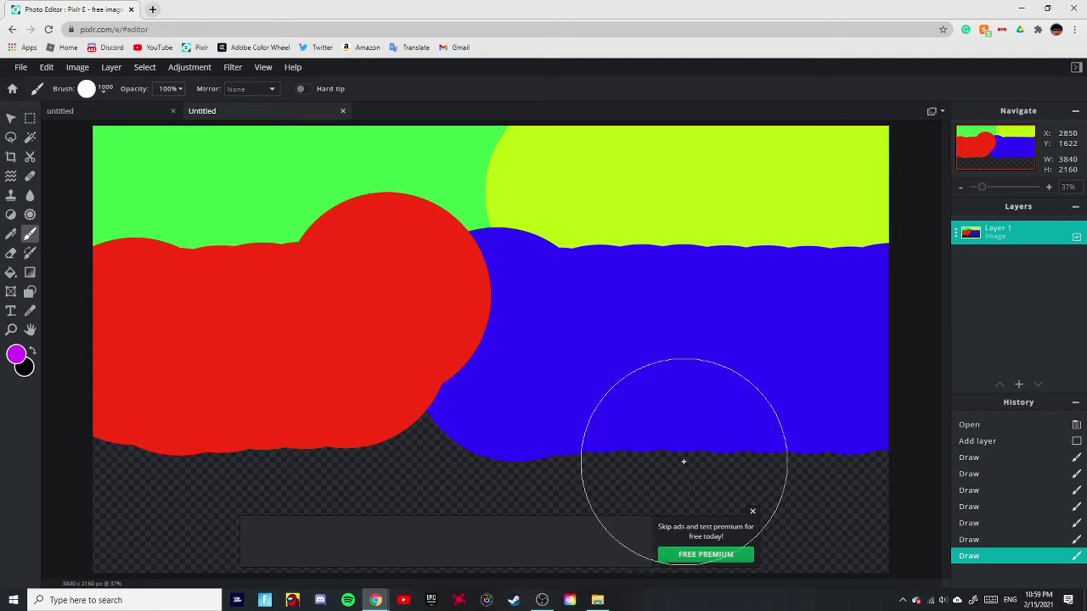
pyautogui.click(752, 514)
pyautogui.moveTo(839, 513)
pyautogui.mouseDown()
pyautogui.moveTo(753, 525)
pyautogui.moveTo(444, 507)
pyautogui.mouseUp()
pyautogui.click(442, 504)
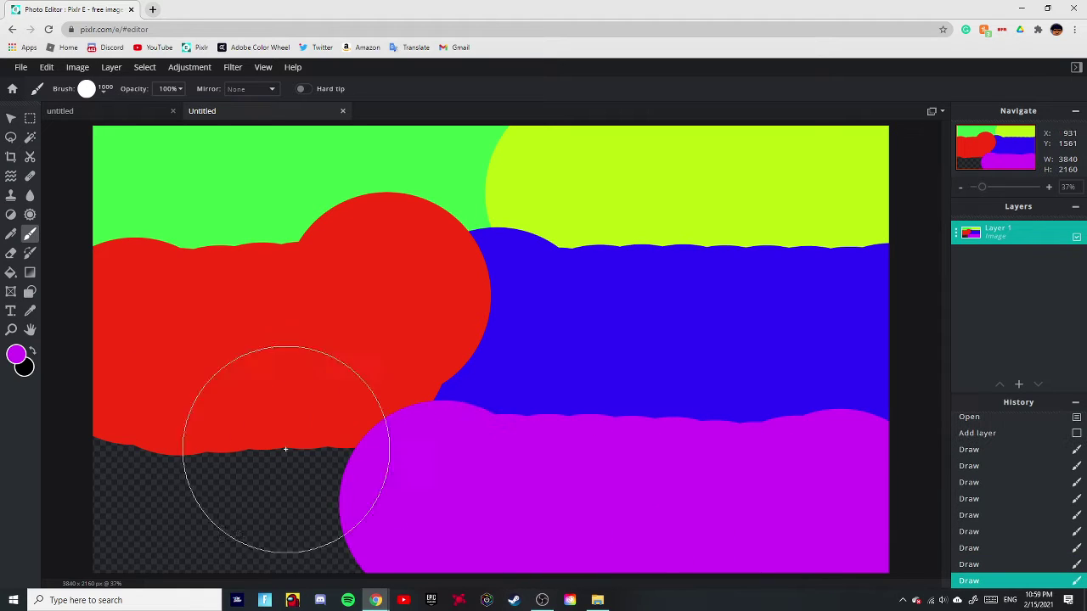
# - Change the foreground colour to the recently used off-white and fill the canvas's empty lower-left corner with brush strokes
pyautogui.click(15, 351)
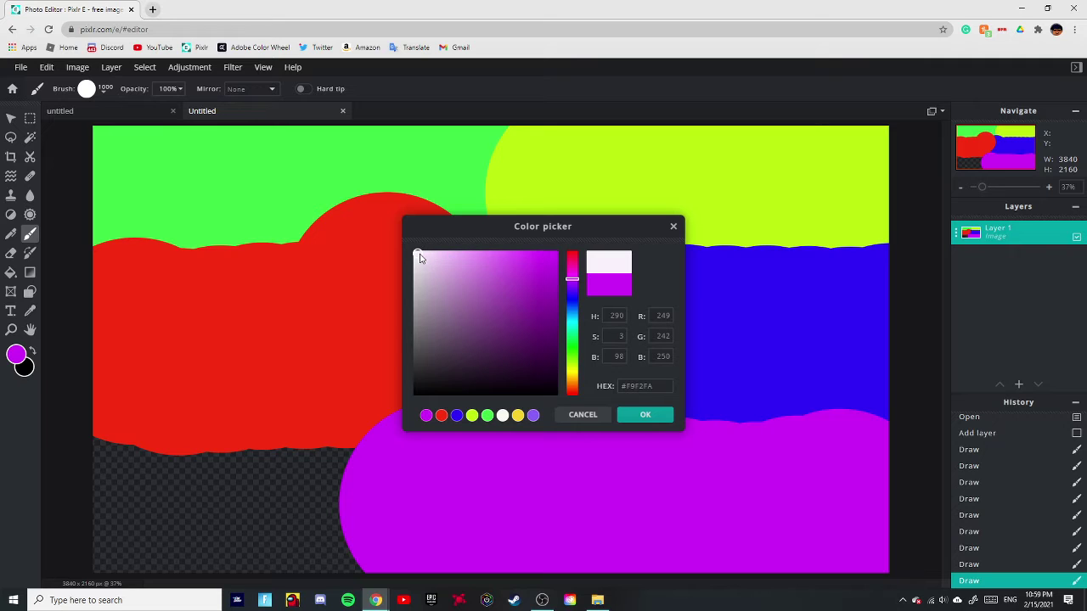
pyautogui.click(501, 415)
pyautogui.click(638, 412)
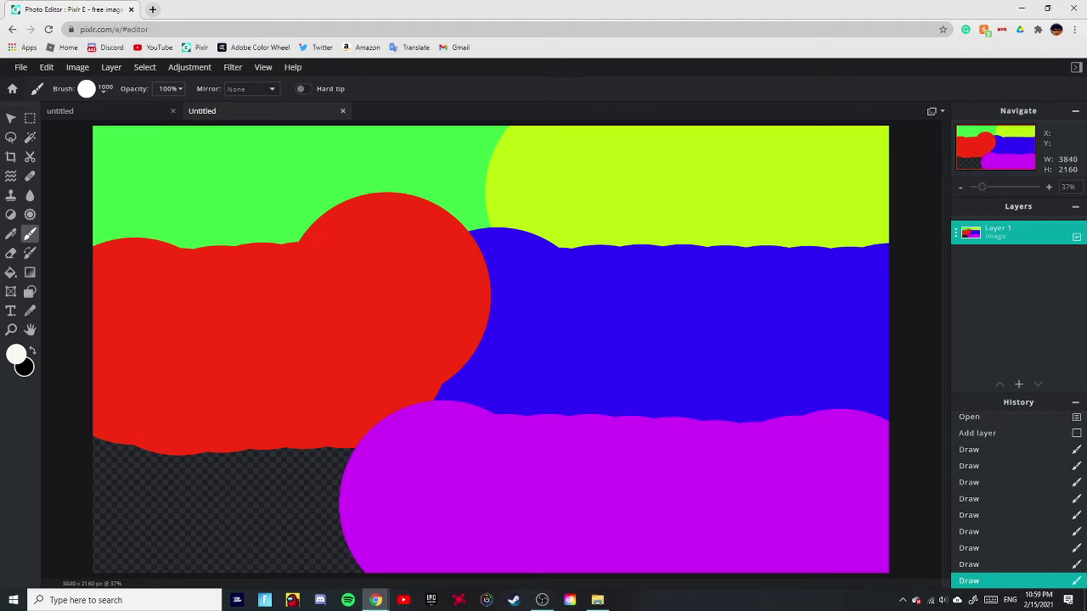
pyautogui.moveTo(303, 485)
pyautogui.mouseDown()
pyautogui.moveTo(351, 509)
pyautogui.moveTo(119, 508)
pyautogui.mouseUp()
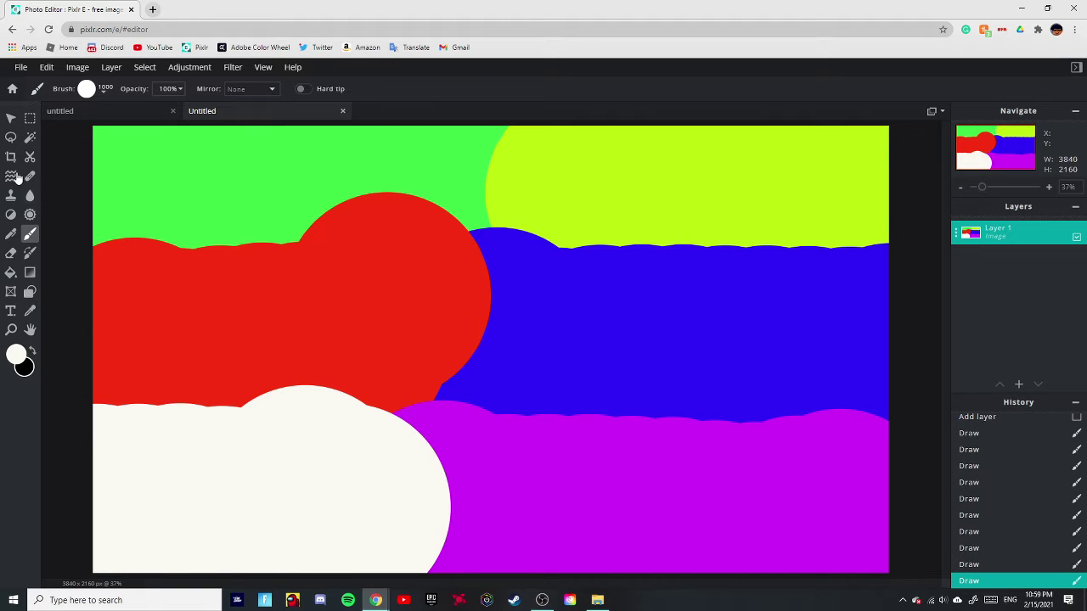
# - Swirl the colour bands together across the whole canvas with Liquify's twirl method at size 500, strength 100% and density 95%
pyautogui.click(12, 176)
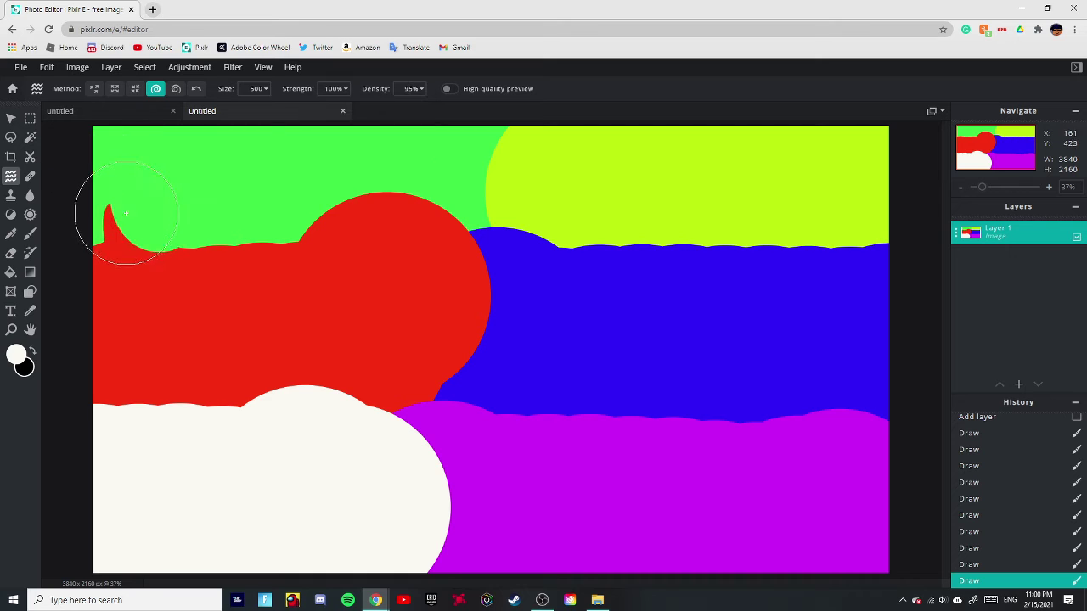
pyautogui.moveTo(126, 212)
pyautogui.mouseDown()
pyautogui.moveTo(371, 227)
pyautogui.moveTo(423, 241)
pyautogui.moveTo(452, 277)
pyautogui.moveTo(430, 297)
pyautogui.moveTo(457, 340)
pyautogui.moveTo(442, 387)
pyautogui.moveTo(366, 447)
pyautogui.moveTo(272, 453)
pyautogui.moveTo(219, 409)
pyautogui.moveTo(221, 369)
pyautogui.moveTo(287, 305)
pyautogui.moveTo(367, 286)
pyautogui.moveTo(420, 295)
pyautogui.moveTo(438, 340)
pyautogui.moveTo(433, 383)
pyautogui.moveTo(465, 427)
pyautogui.moveTo(491, 434)
pyautogui.moveTo(531, 367)
pyautogui.moveTo(499, 233)
pyautogui.moveTo(496, 182)
pyautogui.moveTo(522, 174)
pyautogui.moveTo(550, 182)
pyautogui.moveTo(603, 236)
pyautogui.moveTo(606, 297)
pyautogui.moveTo(594, 316)
pyautogui.moveTo(556, 326)
pyautogui.moveTo(536, 311)
pyautogui.moveTo(568, 280)
pyautogui.moveTo(624, 262)
pyautogui.moveTo(846, 259)
pyautogui.moveTo(778, 302)
pyautogui.moveTo(482, 296)
pyautogui.moveTo(444, 324)
pyautogui.moveTo(464, 429)
pyautogui.moveTo(559, 450)
pyautogui.moveTo(616, 428)
pyautogui.moveTo(818, 405)
pyautogui.moveTo(820, 417)
pyautogui.moveTo(735, 430)
pyautogui.moveTo(691, 417)
pyautogui.moveTo(413, 425)
pyautogui.moveTo(284, 346)
pyautogui.moveTo(221, 402)
pyautogui.moveTo(170, 402)
pyautogui.moveTo(159, 368)
pyautogui.moveTo(180, 298)
pyautogui.moveTo(206, 264)
pyautogui.moveTo(340, 191)
pyautogui.moveTo(403, 183)
pyautogui.moveTo(441, 192)
pyautogui.moveTo(530, 153)
pyautogui.moveTo(603, 171)
pyautogui.moveTo(652, 166)
pyautogui.moveTo(777, 216)
pyautogui.moveTo(802, 241)
pyautogui.moveTo(836, 238)
pyautogui.moveTo(813, 218)
pyautogui.moveTo(752, 223)
pyautogui.moveTo(711, 199)
pyautogui.moveTo(607, 181)
pyautogui.moveTo(513, 238)
pyautogui.moveTo(444, 314)
pyautogui.moveTo(395, 333)
pyautogui.moveTo(357, 327)
pyautogui.moveTo(360, 281)
pyautogui.moveTo(421, 266)
pyautogui.mouseUp()
pyautogui.moveTo(463, 292)
pyautogui.mouseDown()
pyautogui.moveTo(438, 324)
pyautogui.moveTo(364, 275)
pyautogui.moveTo(375, 315)
pyautogui.moveTo(449, 361)
pyautogui.moveTo(440, 396)
pyautogui.moveTo(415, 413)
pyautogui.moveTo(366, 412)
pyautogui.moveTo(337, 382)
pyautogui.moveTo(275, 404)
pyautogui.moveTo(238, 441)
pyautogui.moveTo(187, 424)
pyautogui.moveTo(152, 390)
pyautogui.moveTo(176, 369)
pyautogui.moveTo(200, 436)
pyautogui.moveTo(378, 469)
pyautogui.moveTo(462, 468)
pyautogui.moveTo(581, 414)
pyautogui.moveTo(637, 408)
pyautogui.moveTo(722, 448)
pyautogui.moveTo(750, 496)
pyautogui.moveTo(735, 484)
pyautogui.moveTo(769, 515)
pyautogui.moveTo(743, 522)
pyautogui.mouseUp()
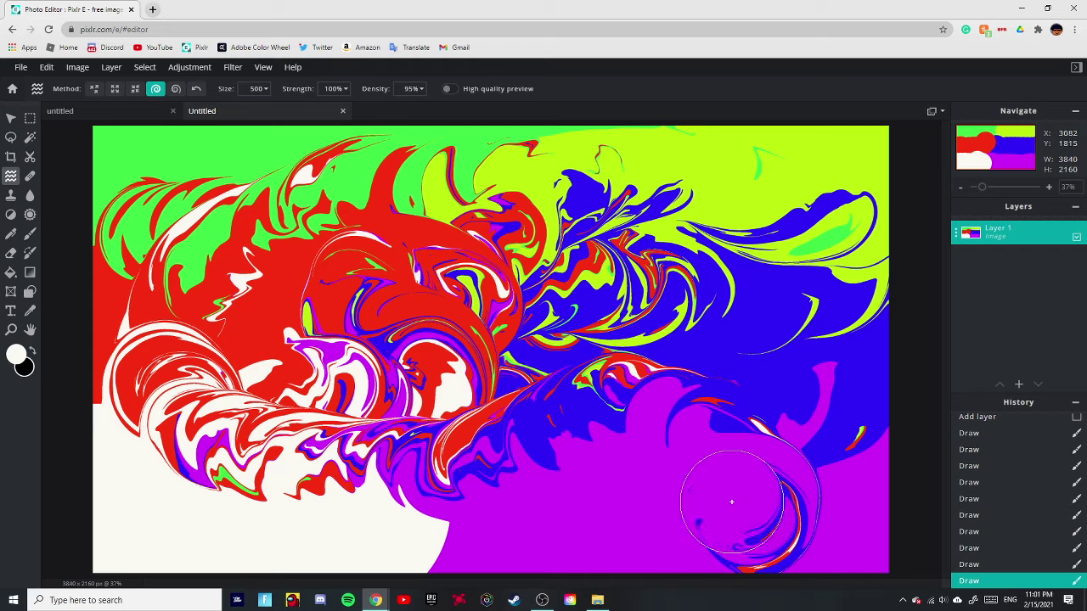
pyautogui.moveTo(760, 475)
pyautogui.mouseDown()
pyautogui.moveTo(795, 451)
pyautogui.moveTo(824, 457)
pyautogui.moveTo(808, 464)
pyautogui.moveTo(778, 438)
pyautogui.moveTo(744, 442)
pyautogui.moveTo(651, 413)
pyautogui.moveTo(565, 431)
pyautogui.moveTo(586, 456)
pyautogui.moveTo(655, 480)
pyautogui.mouseUp()
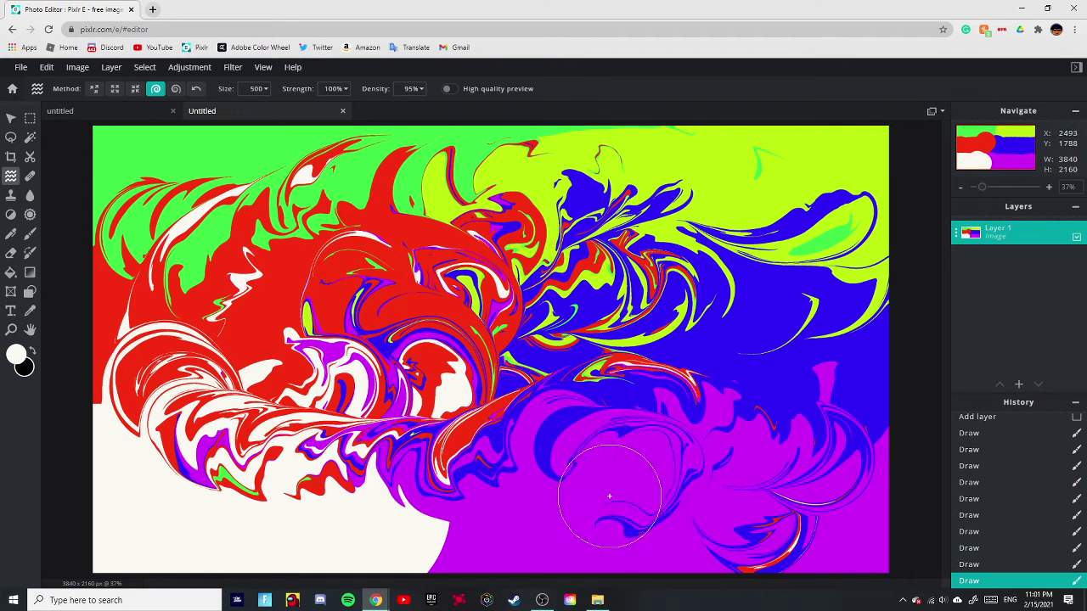
pyautogui.moveTo(527, 522)
pyautogui.mouseDown()
pyautogui.moveTo(447, 492)
pyautogui.moveTo(436, 492)
pyautogui.moveTo(453, 518)
pyautogui.moveTo(440, 528)
pyautogui.moveTo(392, 510)
pyautogui.moveTo(427, 507)
pyautogui.moveTo(493, 531)
pyautogui.moveTo(587, 488)
pyautogui.moveTo(598, 460)
pyautogui.moveTo(609, 408)
pyautogui.moveTo(597, 343)
pyautogui.moveTo(495, 170)
pyautogui.moveTo(736, 171)
pyautogui.moveTo(738, 187)
pyautogui.moveTo(683, 200)
pyautogui.moveTo(680, 213)
pyautogui.moveTo(763, 241)
pyautogui.moveTo(792, 226)
pyautogui.moveTo(808, 243)
pyautogui.moveTo(792, 279)
pyautogui.moveTo(671, 235)
pyautogui.moveTo(538, 233)
pyautogui.moveTo(368, 200)
pyautogui.moveTo(393, 210)
pyautogui.moveTo(208, 250)
pyautogui.moveTo(127, 222)
pyautogui.moveTo(168, 179)
pyautogui.mouseUp()
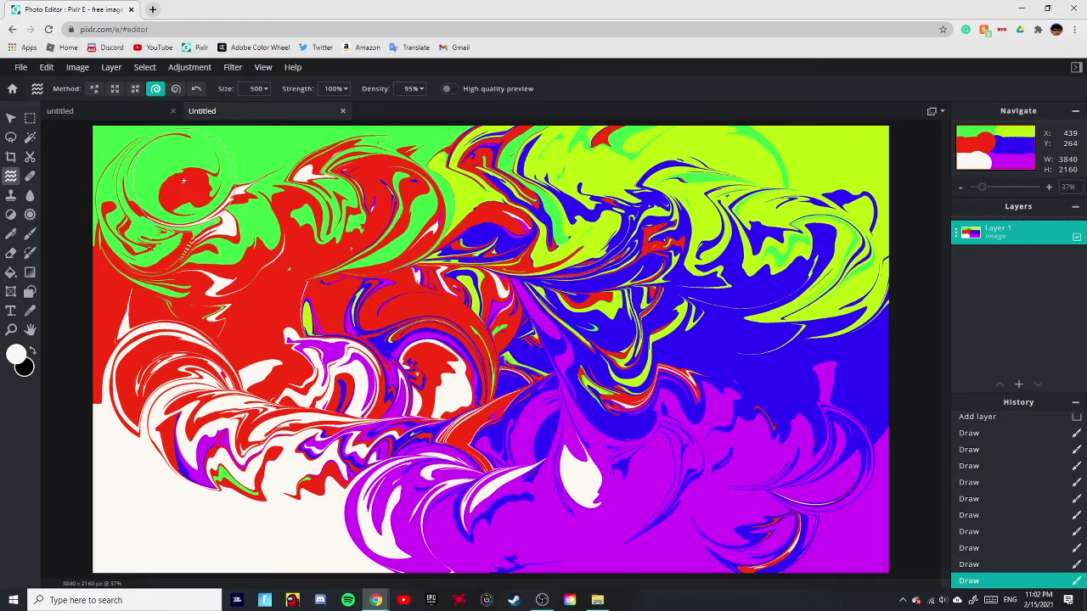
pyautogui.moveTo(252, 162)
pyautogui.mouseDown()
pyautogui.moveTo(361, 158)
pyautogui.moveTo(389, 195)
pyautogui.moveTo(371, 201)
pyautogui.moveTo(319, 179)
pyautogui.moveTo(213, 265)
pyautogui.moveTo(273, 292)
pyautogui.moveTo(295, 272)
pyautogui.moveTo(317, 295)
pyautogui.moveTo(398, 312)
pyautogui.moveTo(413, 333)
pyautogui.moveTo(476, 336)
pyautogui.moveTo(501, 323)
pyautogui.moveTo(489, 296)
pyautogui.moveTo(583, 247)
pyautogui.moveTo(598, 224)
pyautogui.moveTo(629, 223)
pyautogui.moveTo(644, 185)
pyautogui.moveTo(681, 158)
pyautogui.moveTo(725, 179)
pyautogui.moveTo(796, 166)
pyautogui.moveTo(837, 200)
pyautogui.moveTo(847, 302)
pyautogui.moveTo(750, 341)
pyautogui.moveTo(709, 379)
pyautogui.moveTo(695, 412)
pyautogui.moveTo(508, 471)
pyautogui.moveTo(441, 510)
pyautogui.moveTo(364, 524)
pyautogui.moveTo(149, 489)
pyautogui.moveTo(195, 288)
pyautogui.moveTo(380, 271)
pyautogui.moveTo(587, 223)
pyautogui.moveTo(729, 223)
pyautogui.moveTo(737, 242)
pyautogui.moveTo(690, 264)
pyautogui.moveTo(548, 207)
pyautogui.moveTo(424, 183)
pyautogui.moveTo(152, 184)
pyautogui.moveTo(151, 242)
pyautogui.moveTo(193, 246)
pyautogui.moveTo(243, 230)
pyautogui.moveTo(399, 230)
pyautogui.moveTo(601, 168)
pyautogui.moveTo(798, 179)
pyautogui.moveTo(861, 221)
pyautogui.moveTo(852, 289)
pyautogui.moveTo(832, 293)
pyautogui.moveTo(822, 255)
pyautogui.moveTo(857, 151)
pyautogui.moveTo(715, 317)
pyautogui.moveTo(634, 350)
pyautogui.moveTo(462, 374)
pyautogui.moveTo(412, 357)
pyautogui.moveTo(302, 262)
pyautogui.moveTo(297, 279)
pyautogui.moveTo(320, 297)
pyautogui.moveTo(481, 339)
pyautogui.mouseUp()
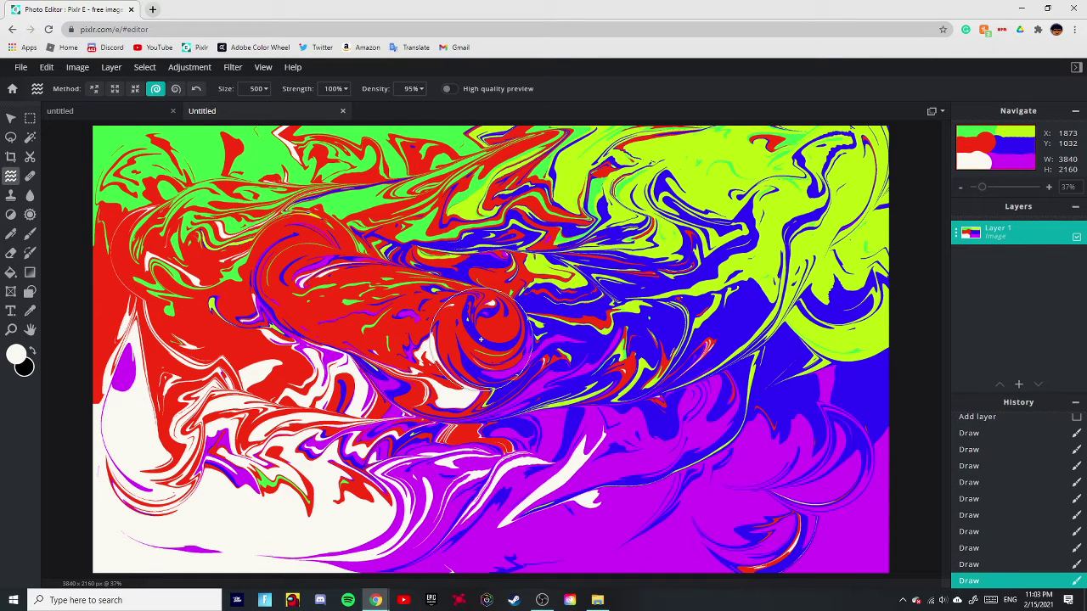
pyautogui.moveTo(481, 338); pyautogui.dragTo(578, 311)
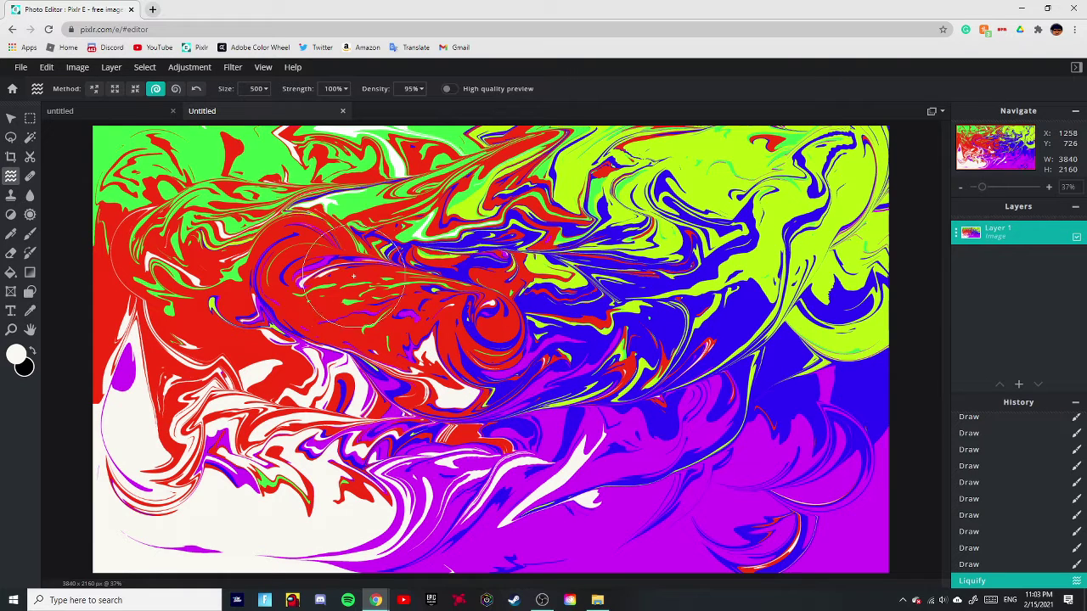
# - Set the brush size to 27 px, write "Before" in off-white across the canvas and close the ad
pyautogui.click(30, 236)
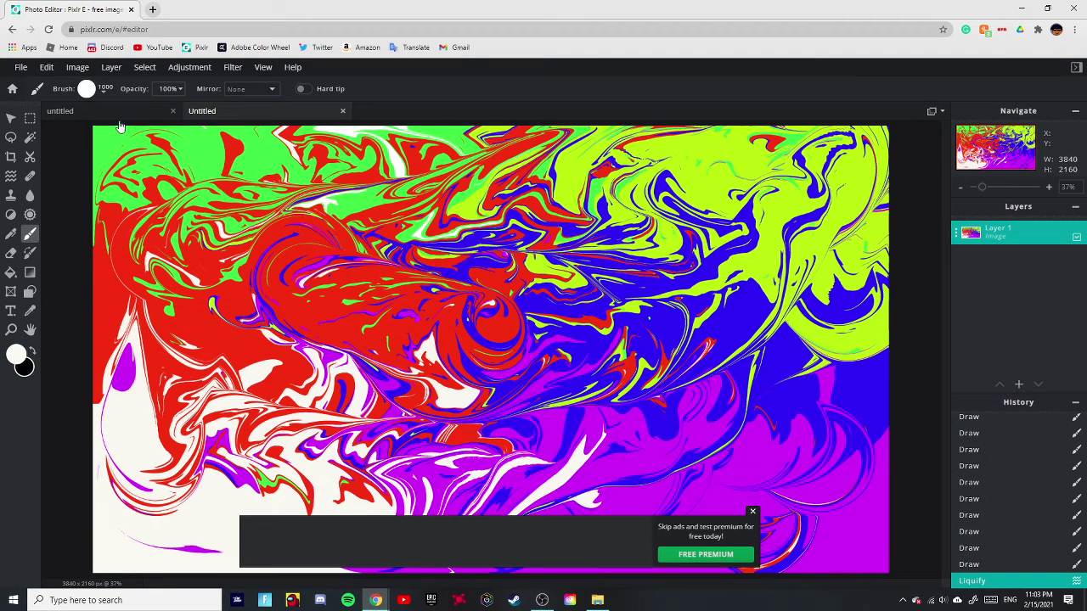
pyautogui.click(89, 89)
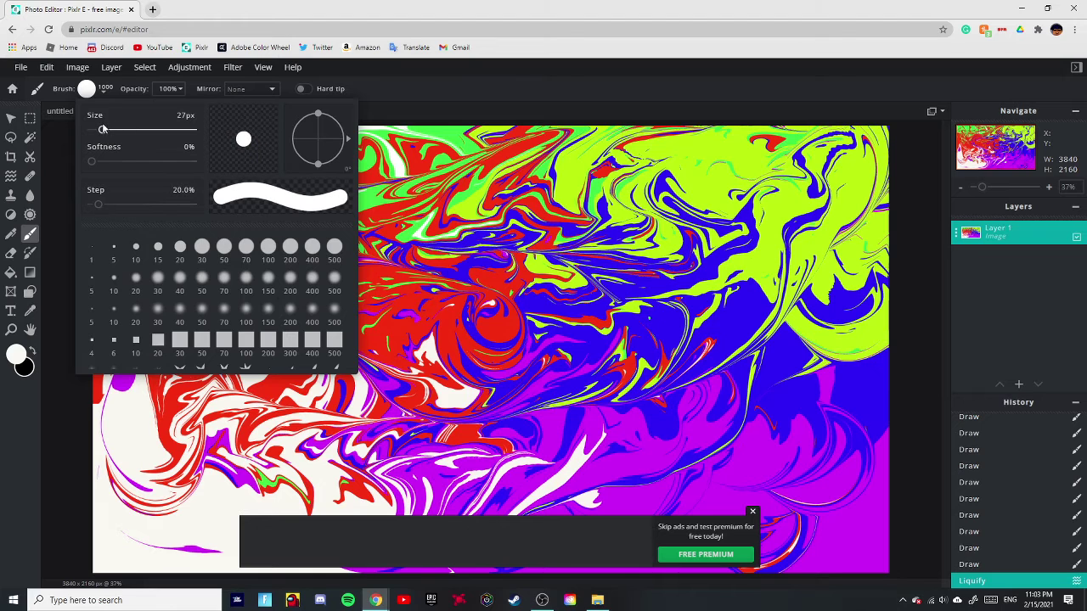
pyautogui.click(67, 304)
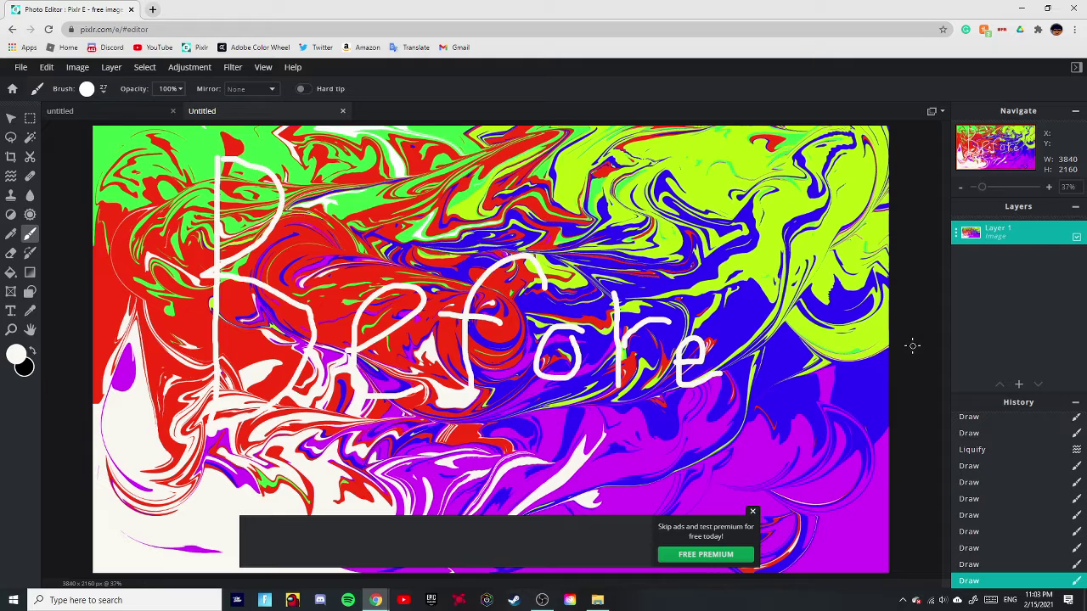
pyautogui.click(753, 513)
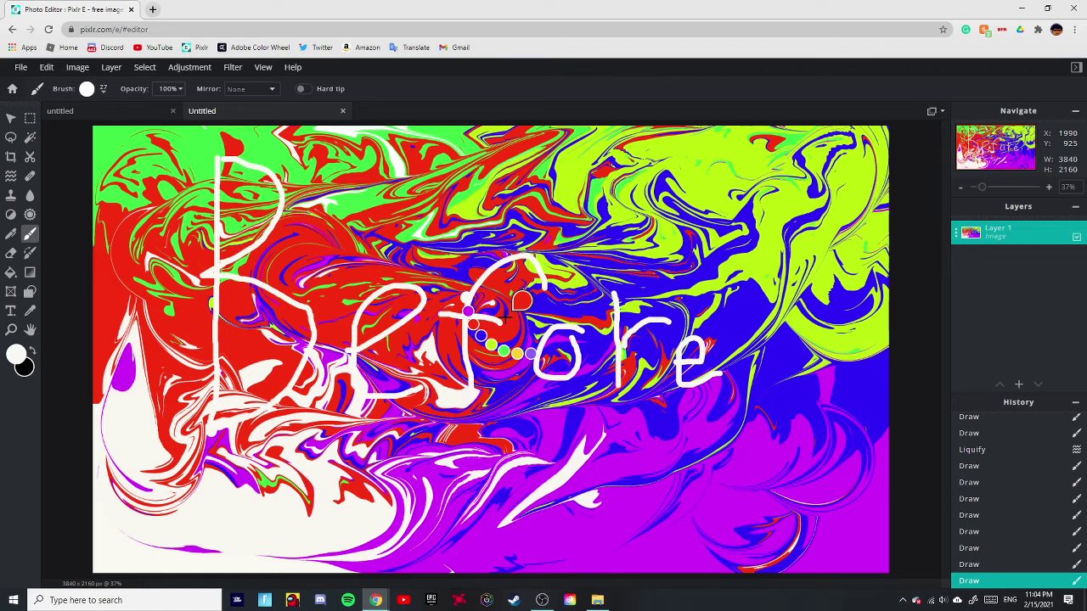
# - Undo the handwritten "Before" and the Liquify swirl, and redo only the swirl
pyautogui.hotkey('ctrl', 'z')
pyautogui.hotkey('ctrl', 'z')
pyautogui.hotkey('ctrl', 'z')
pyautogui.hotkey('ctrl', 'z')
pyautogui.hotkey('ctrl', 'z')
pyautogui.hotkey('ctrl', 'z')
pyautogui.hotkey('ctrl', 'z')
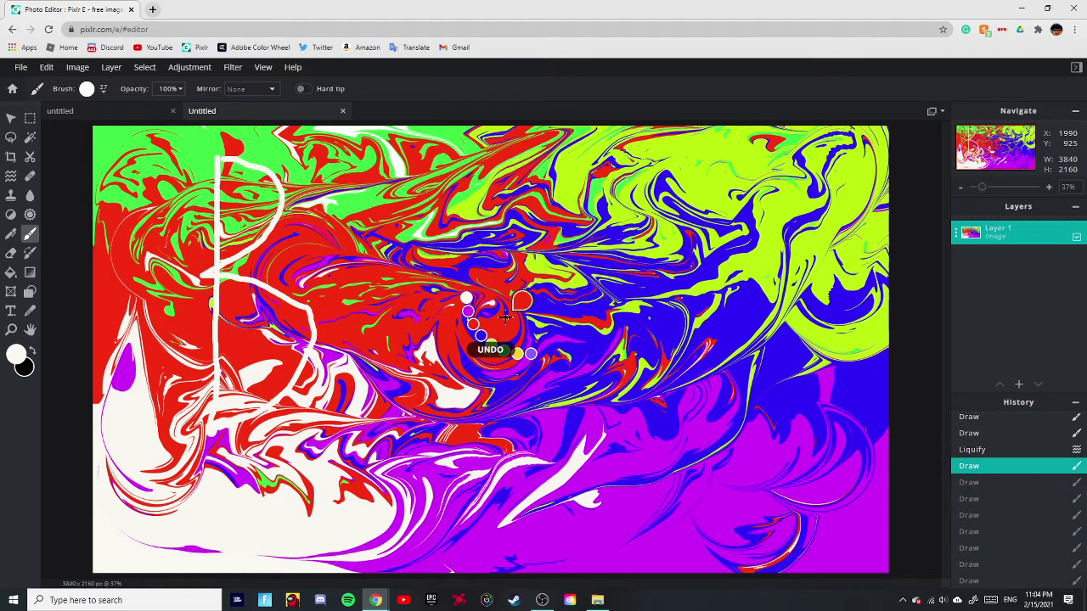
pyautogui.hotkey('ctrl', 'z')
pyautogui.hotkey('ctrl', 'z')
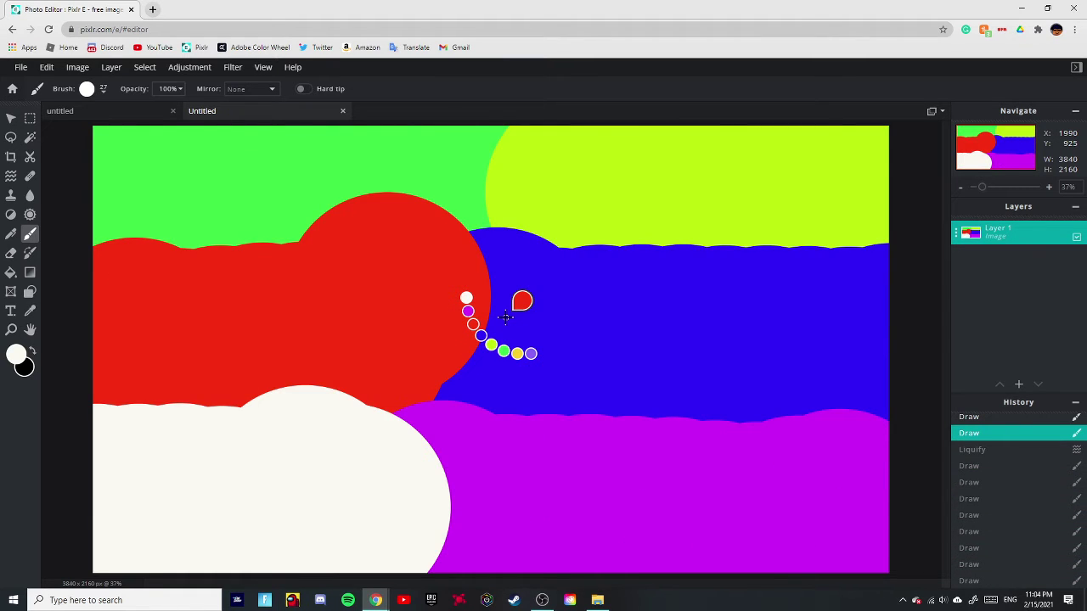
pyautogui.hotkey('ctrl', 'y')
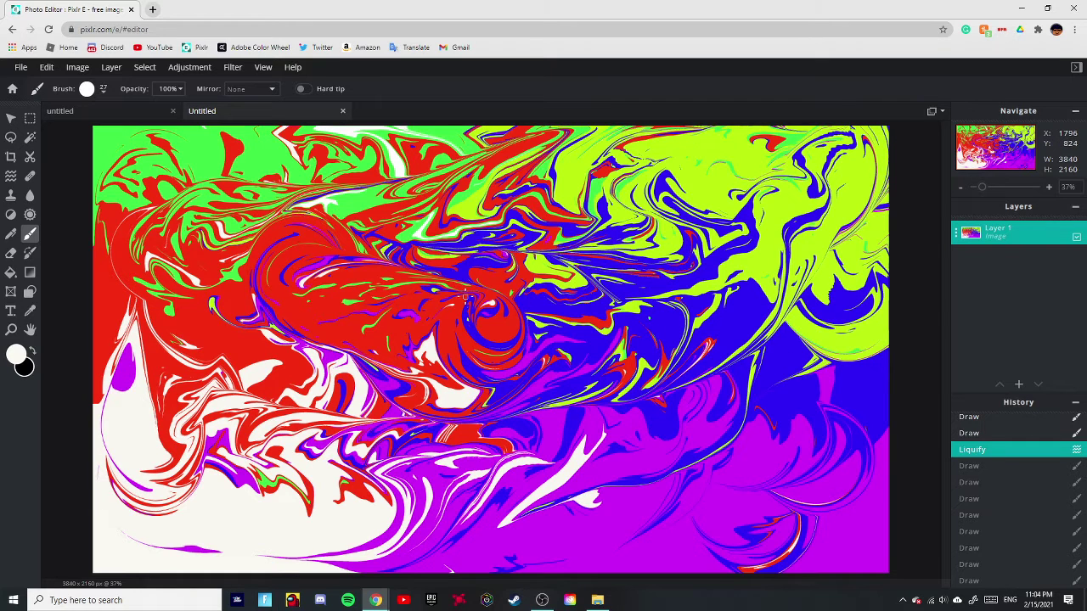
# - Try to restore the original colours near the canvas's upper-left area with Liquify's restore method at size 500
pyautogui.click(10, 174)
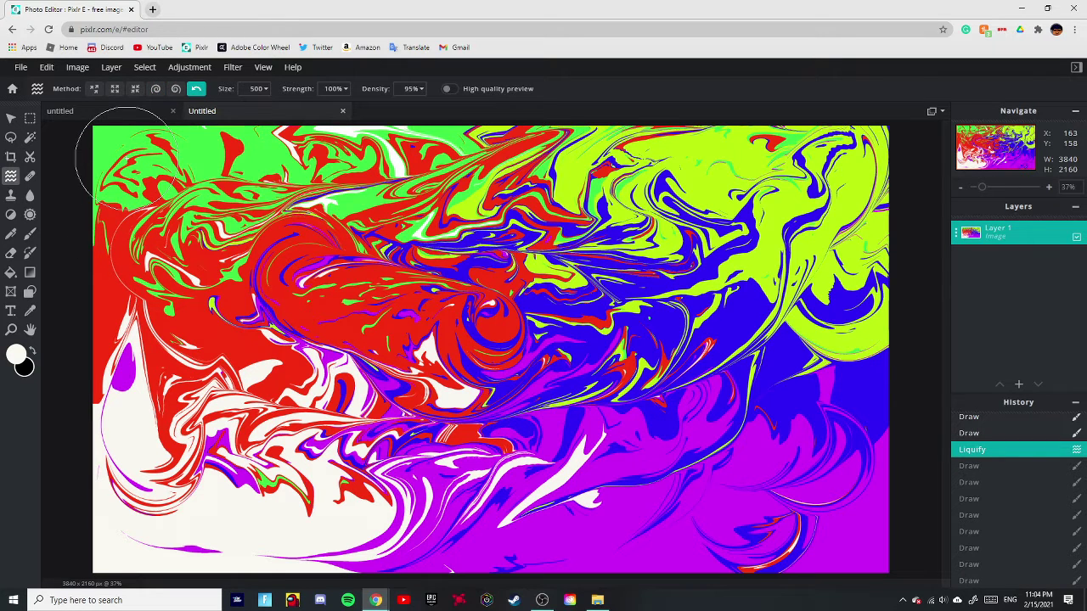
pyautogui.moveTo(127, 159); pyautogui.dragTo(140, 161)
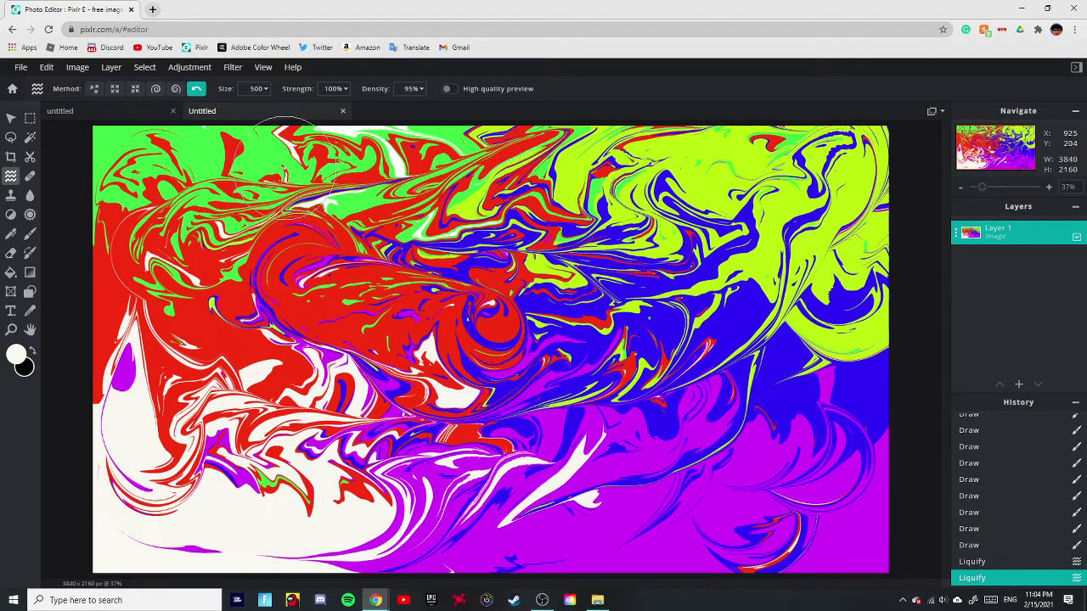
pyautogui.moveTo(284, 168); pyautogui.dragTo(282, 171)
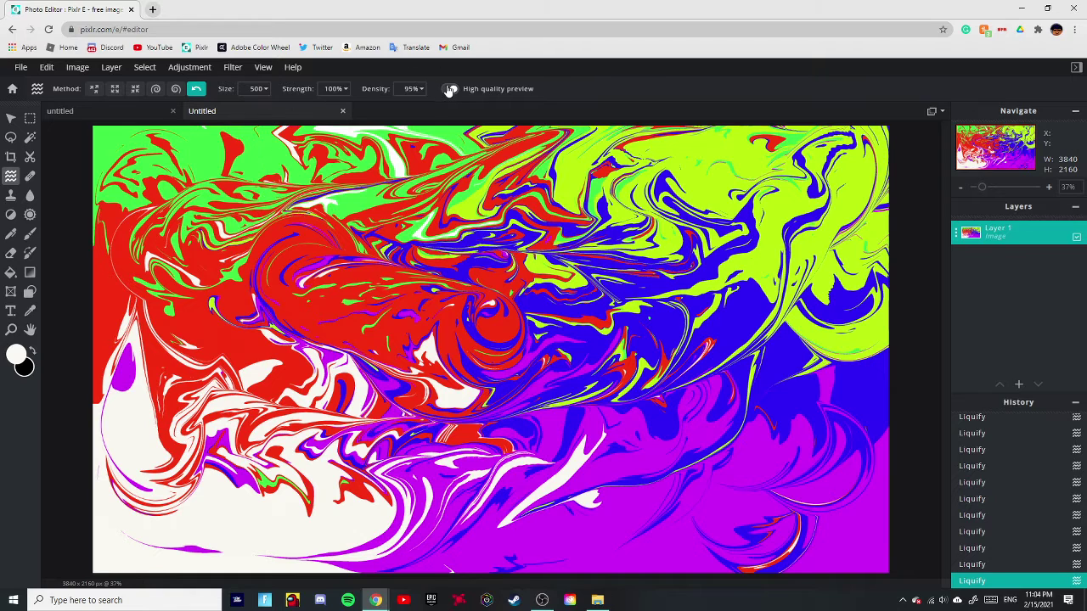
# - Write "Weird" across the upper canvas and "Won't" below it with the off-white 27 px brush
pyautogui.click(29, 235)
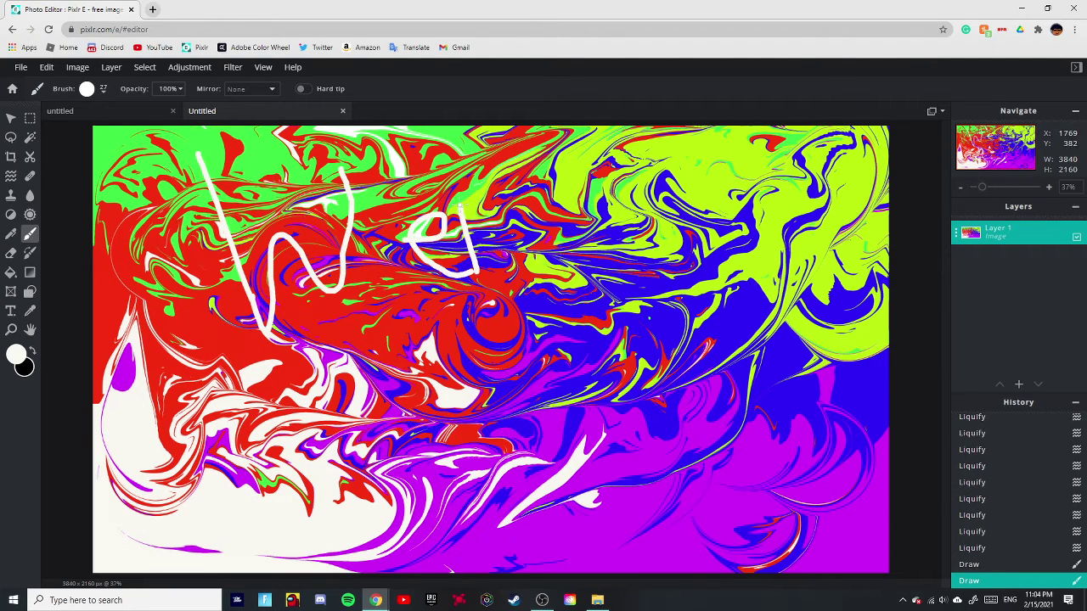
pyautogui.moveTo(514, 268)
pyautogui.mouseDown()
pyautogui.moveTo(503, 197)
pyautogui.moveTo(512, 239)
pyautogui.moveTo(554, 235)
pyautogui.moveTo(596, 256)
pyautogui.moveTo(587, 208)
pyautogui.moveTo(615, 280)
pyautogui.mouseUp()
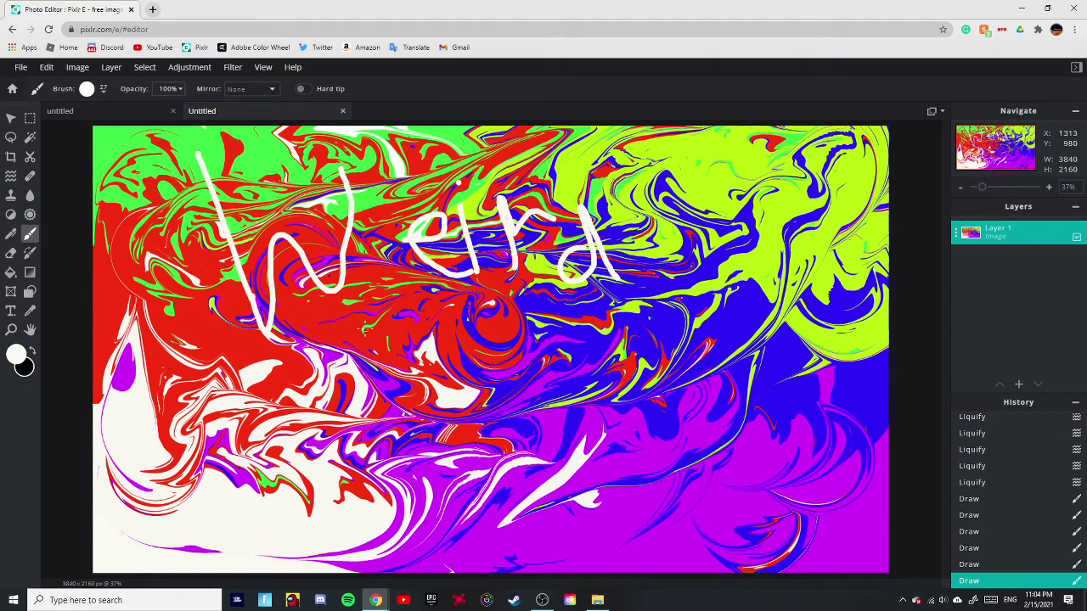
pyautogui.moveTo(266, 366)
pyautogui.mouseDown()
pyautogui.moveTo(354, 425)
pyautogui.moveTo(365, 350)
pyautogui.mouseUp()
pyautogui.moveTo(441, 366)
pyautogui.mouseDown()
pyautogui.moveTo(416, 386)
pyautogui.moveTo(455, 389)
pyautogui.moveTo(459, 373)
pyautogui.mouseUp()
pyautogui.moveTo(478, 431)
pyautogui.mouseDown()
pyautogui.moveTo(469, 397)
pyautogui.moveTo(525, 396)
pyautogui.moveTo(537, 429)
pyautogui.mouseUp()
pyautogui.moveTo(570, 329); pyautogui.dragTo(584, 425)
pyautogui.moveTo(600, 379); pyautogui.dragTo(550, 397)
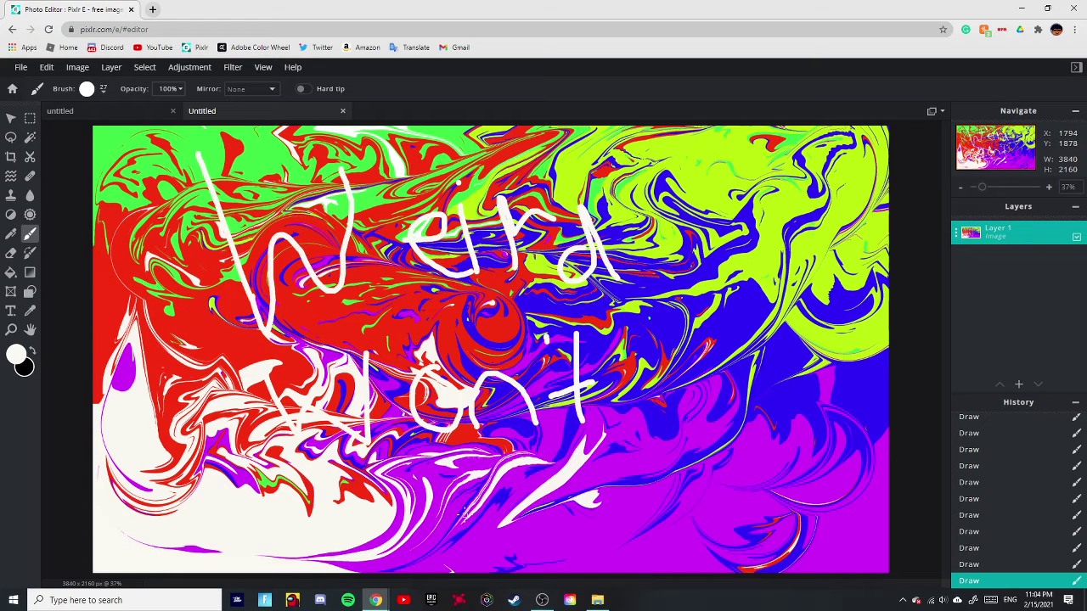
# - Write "Destor" as a third line on the lower canvas, correct its "s" and draw a small arrow beneath it
pyautogui.moveTo(465, 519)
pyautogui.mouseDown()
pyautogui.moveTo(483, 456)
pyautogui.moveTo(451, 495)
pyautogui.moveTo(466, 483)
pyautogui.moveTo(513, 498)
pyautogui.moveTo(521, 488)
pyautogui.moveTo(557, 505)
pyautogui.mouseUp()
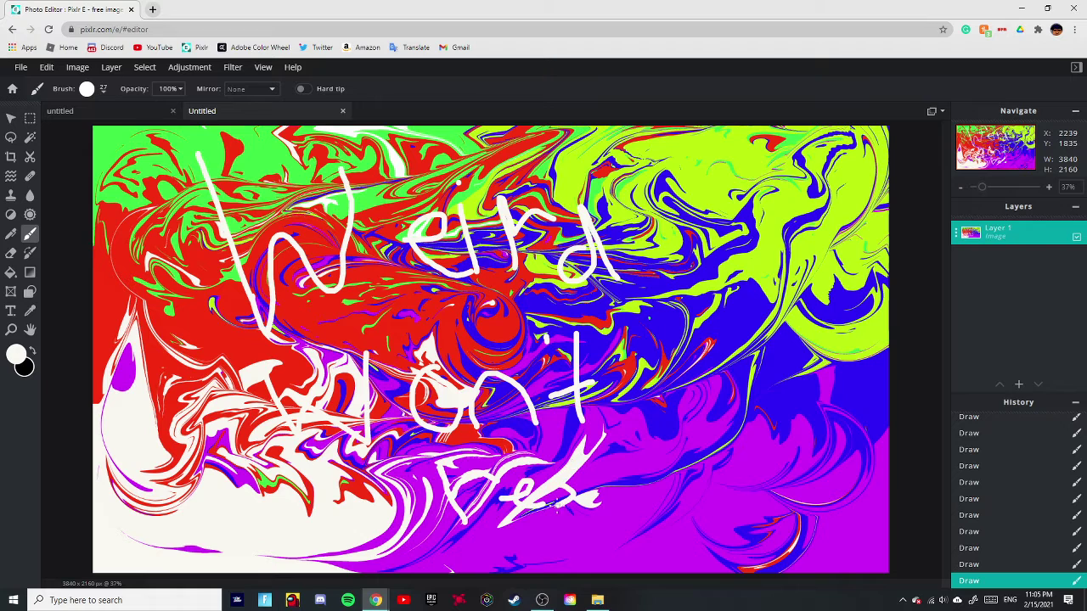
pyautogui.moveTo(611, 450)
pyautogui.mouseDown()
pyautogui.moveTo(616, 491)
pyautogui.moveTo(605, 469)
pyautogui.moveTo(647, 480)
pyautogui.moveTo(660, 447)
pyautogui.moveTo(686, 452)
pyautogui.mouseUp()
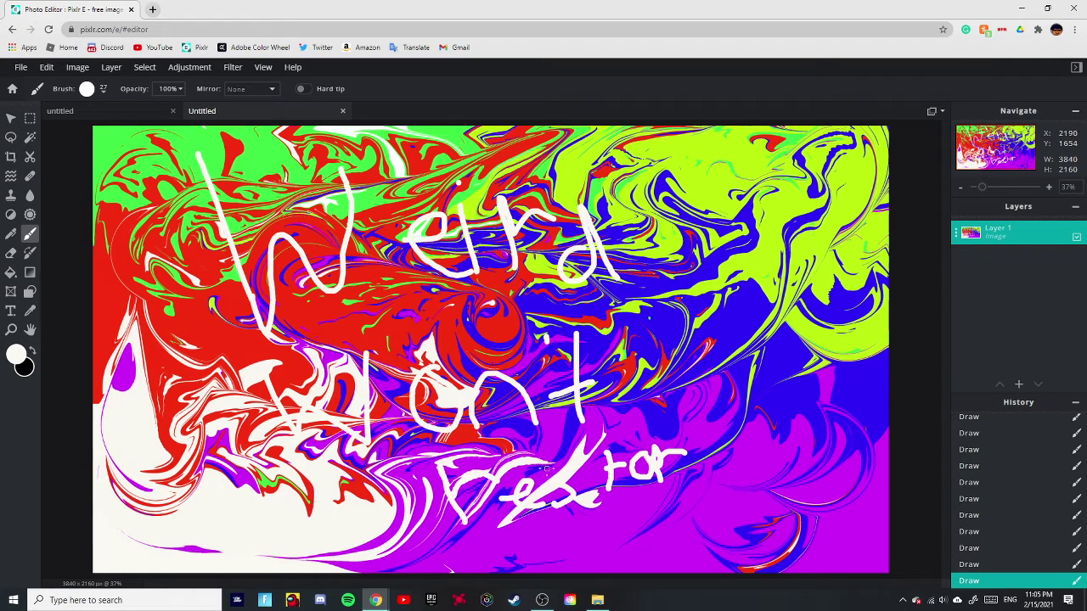
pyautogui.moveTo(563, 485)
pyautogui.mouseDown()
pyautogui.moveTo(545, 470)
pyautogui.moveTo(567, 466)
pyautogui.mouseUp()
pyautogui.moveTo(561, 535)
pyautogui.mouseDown()
pyautogui.moveTo(559, 512)
pyautogui.moveTo(567, 521)
pyautogui.mouseUp()
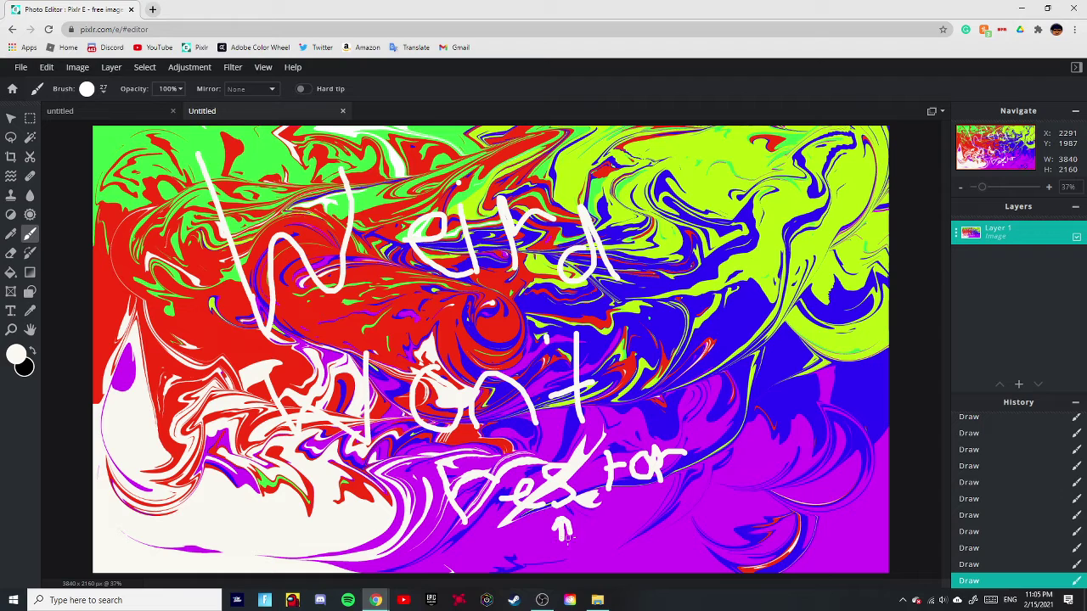
pyautogui.moveTo(549, 563); pyautogui.dragTo(530, 573)
# - Undo all the handwritten strokes until only the Liquify swirl is left on the canvas
pyautogui.rightClick(113, 140)
pyautogui.hotkey('ctrl', 'z')
pyautogui.hotkey('ctrl', 'z')
pyautogui.hotkey('ctrl', 'z')
pyautogui.hotkey('ctrl', 'z')
pyautogui.hotkey('ctrl', 'z')
pyautogui.hotkey('ctrl', 'z')
pyautogui.hotkey('ctrl', 'z')
pyautogui.hotkey('ctrl', 'z')
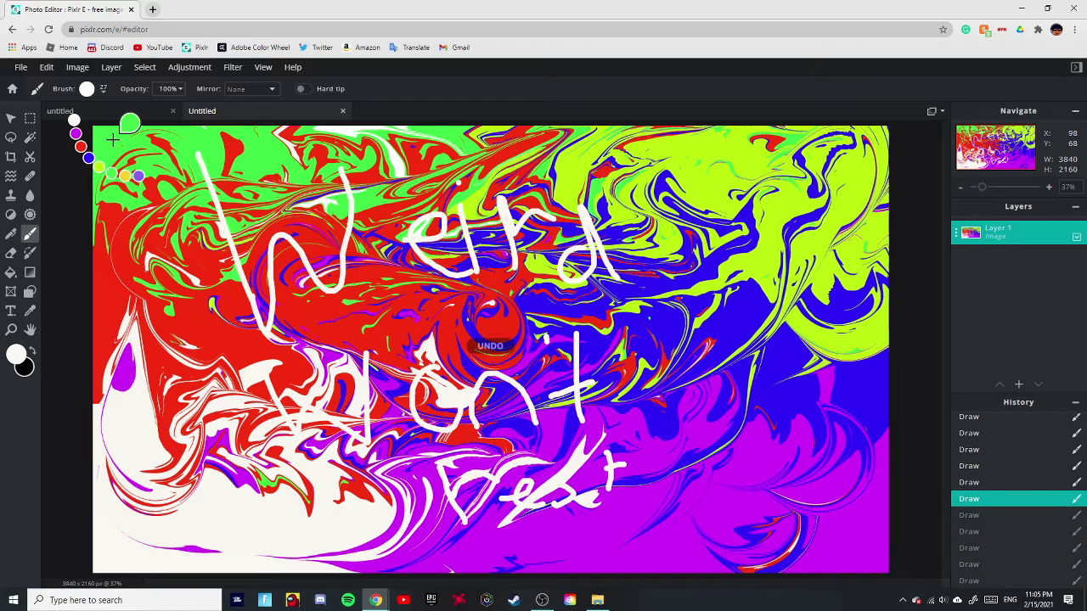
pyautogui.hotkey('ctrl', 'z')
pyautogui.hotkey('ctrl', 'z')
pyautogui.hotkey('ctrl', 'z')
pyautogui.hotkey('ctrl', 'z')
pyautogui.hotkey('ctrl', 'z')
pyautogui.hotkey('ctrl', 'z')
pyautogui.hotkey('ctrl', 'z')
pyautogui.hotkey('ctrl', 'z')
pyautogui.hotkey('ctrl', 'z')
pyautogui.hotkey('ctrl', 'z')
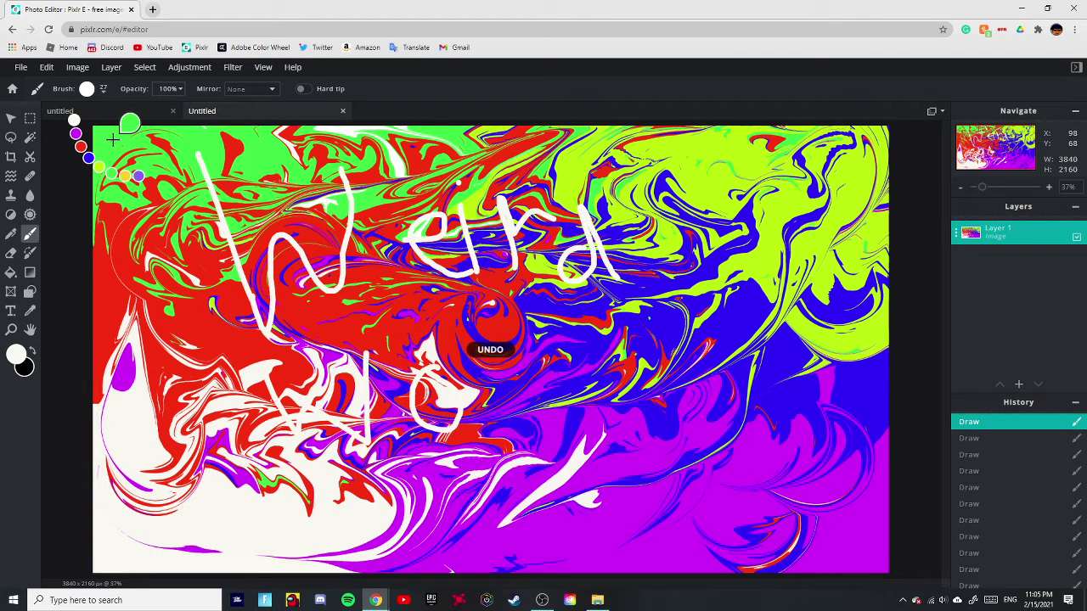
pyautogui.hotkey('ctrl', 'z')
pyautogui.hotkey('ctrl', 'z')
pyautogui.hotkey('ctrl', 'z')
pyautogui.hotkey('ctrl', 'z')
pyautogui.hotkey('ctrl', 'z')
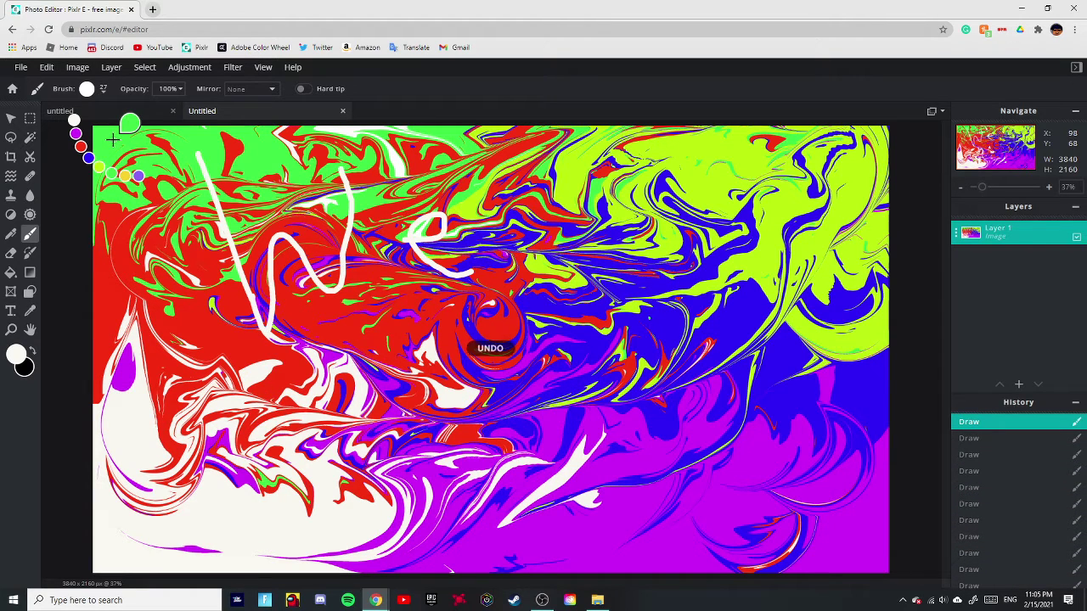
pyautogui.hotkey('ctrl', 'z')
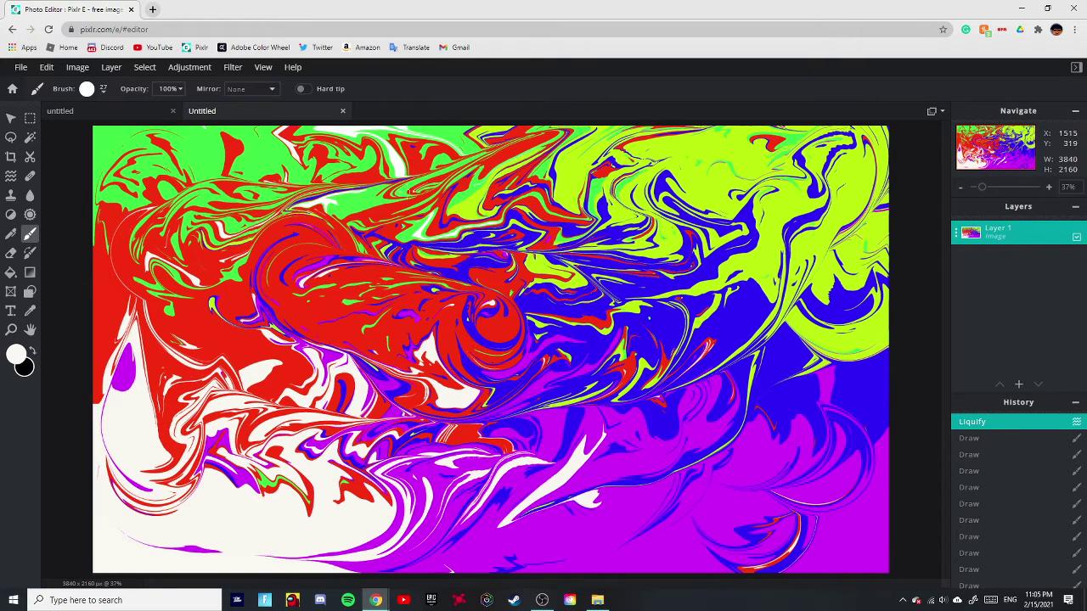
# - Write "Well their you go" over two lines on the upper half of the canvas with the off-white brush
pyautogui.moveTo(190, 153)
pyautogui.mouseDown()
pyautogui.moveTo(245, 226)
pyautogui.moveTo(258, 158)
pyautogui.mouseUp()
pyautogui.moveTo(271, 195)
pyautogui.mouseDown()
pyautogui.moveTo(314, 200)
pyautogui.moveTo(284, 206)
pyautogui.moveTo(303, 221)
pyautogui.moveTo(331, 219)
pyautogui.mouseUp()
pyautogui.moveTo(375, 161); pyautogui.dragTo(375, 225)
pyautogui.moveTo(415, 168); pyautogui.dragTo(438, 228)
pyautogui.moveTo(516, 161); pyautogui.dragTo(523, 225)
pyautogui.moveTo(538, 188)
pyautogui.mouseDown()
pyautogui.moveTo(511, 191)
pyautogui.moveTo(530, 153)
pyautogui.mouseUp()
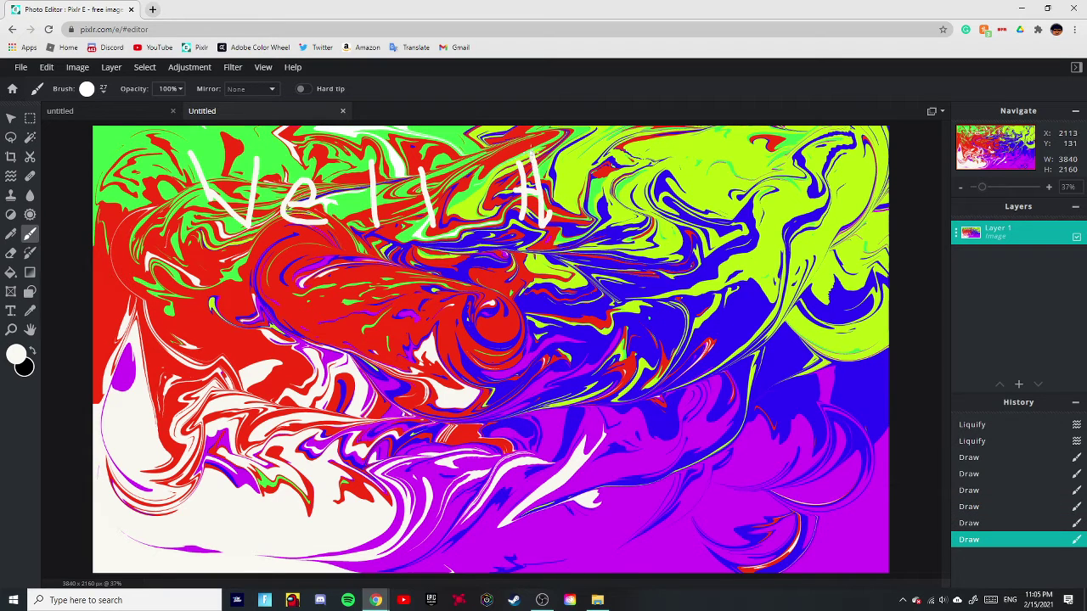
pyautogui.moveTo(540, 208)
pyautogui.mouseDown()
pyautogui.moveTo(573, 204)
pyautogui.moveTo(591, 231)
pyautogui.mouseUp()
pyautogui.moveTo(593, 222)
pyautogui.mouseDown()
pyautogui.moveTo(597, 213)
pyautogui.moveTo(623, 227)
pyautogui.moveTo(629, 175)
pyautogui.mouseUp()
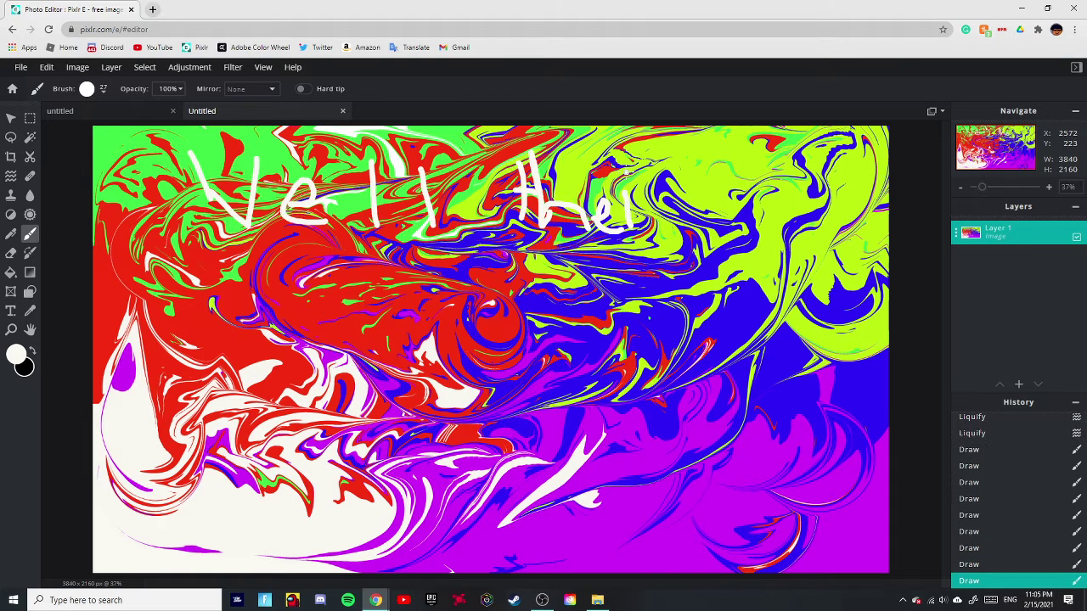
pyautogui.moveTo(650, 219)
pyautogui.mouseDown()
pyautogui.moveTo(647, 196)
pyautogui.moveTo(679, 197)
pyautogui.moveTo(686, 211)
pyautogui.moveTo(735, 190)
pyautogui.moveTo(745, 216)
pyautogui.moveTo(806, 201)
pyautogui.moveTo(838, 170)
pyautogui.moveTo(862, 199)
pyautogui.mouseUp()
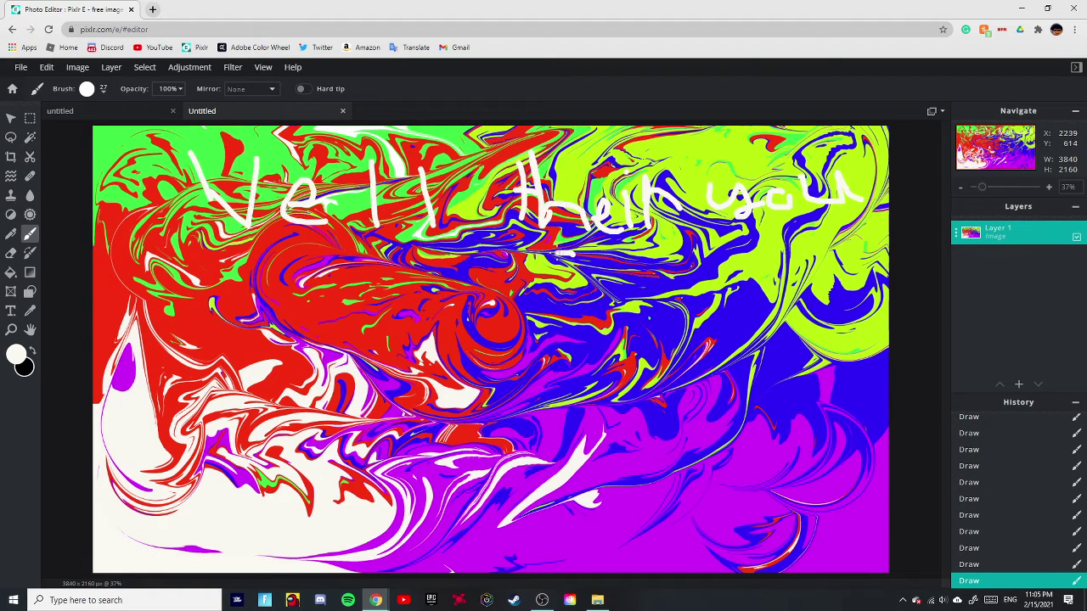
pyautogui.moveTo(561, 253)
pyautogui.mouseDown()
pyautogui.moveTo(543, 291)
pyautogui.moveTo(576, 270)
pyautogui.moveTo(587, 304)
pyautogui.moveTo(550, 316)
pyautogui.mouseUp()
pyautogui.moveTo(646, 262)
pyautogui.mouseDown()
pyautogui.moveTo(625, 292)
pyautogui.moveTo(639, 296)
pyautogui.moveTo(647, 260)
pyautogui.mouseUp()
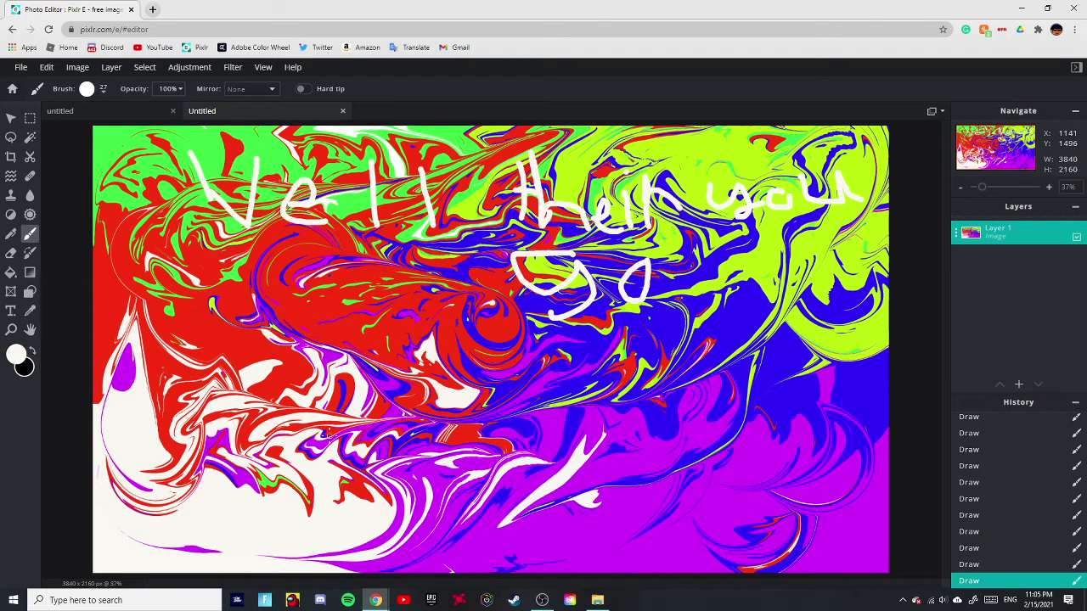
# - Write "Paint ASMRe," across the canvas below "go" with the same brush
pyautogui.moveTo(327, 464)
pyautogui.mouseDown()
pyautogui.moveTo(321, 409)
pyautogui.moveTo(355, 333)
pyautogui.moveTo(336, 386)
pyautogui.moveTo(380, 428)
pyautogui.moveTo(401, 405)
pyautogui.moveTo(424, 434)
pyautogui.moveTo(431, 407)
pyautogui.moveTo(487, 417)
pyautogui.mouseUp()
pyautogui.click(513, 413)
pyautogui.moveTo(511, 368)
pyautogui.mouseDown()
pyautogui.moveTo(512, 417)
pyautogui.moveTo(522, 393)
pyautogui.mouseUp()
pyautogui.moveTo(577, 364); pyautogui.dragTo(563, 416)
pyautogui.click(559, 421)
pyautogui.moveTo(578, 367)
pyautogui.mouseDown()
pyautogui.moveTo(599, 416)
pyautogui.moveTo(580, 391)
pyautogui.moveTo(555, 390)
pyautogui.mouseUp()
pyautogui.moveTo(637, 364)
pyautogui.mouseDown()
pyautogui.moveTo(626, 393)
pyautogui.moveTo(650, 405)
pyautogui.moveTo(628, 417)
pyautogui.moveTo(660, 401)
pyautogui.moveTo(658, 412)
pyautogui.moveTo(679, 393)
pyautogui.moveTo(684, 407)
pyautogui.moveTo(692, 374)
pyautogui.moveTo(710, 411)
pyautogui.moveTo(735, 404)
pyautogui.moveTo(739, 364)
pyautogui.moveTo(778, 400)
pyautogui.moveTo(792, 374)
pyautogui.moveTo(814, 399)
pyautogui.moveTo(830, 391)
pyautogui.moveTo(822, 418)
pyautogui.mouseUp()
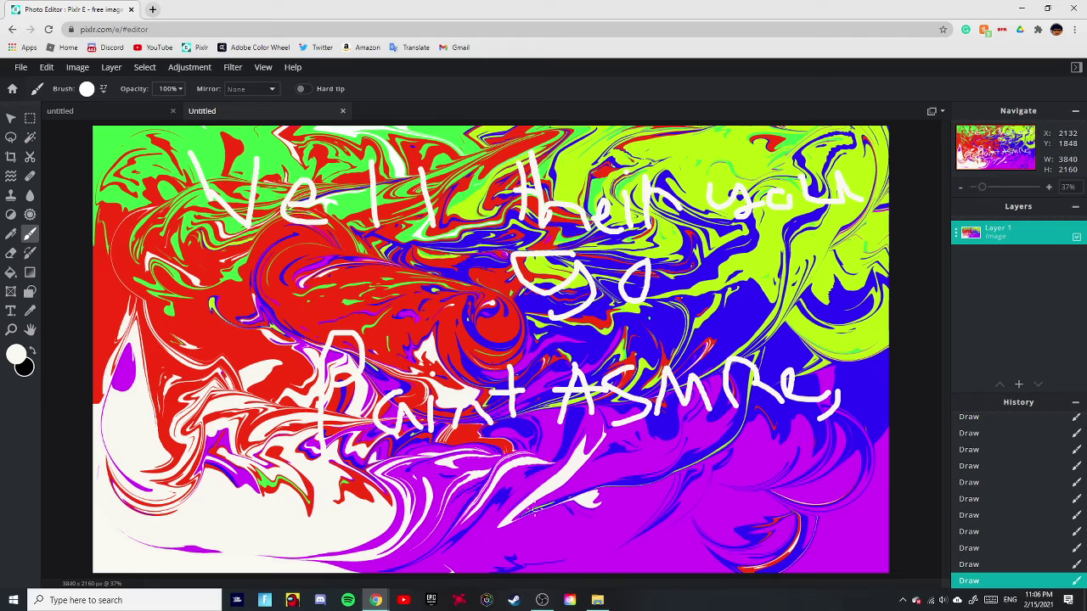
# - Write "No sound" across the lower part of the canvas below "ASMRe," with the off-white brush
pyautogui.moveTo(504, 550)
pyautogui.mouseDown()
pyautogui.moveTo(545, 487)
pyautogui.moveTo(584, 540)
pyautogui.moveTo(607, 480)
pyautogui.moveTo(630, 531)
pyautogui.moveTo(650, 500)
pyautogui.mouseUp()
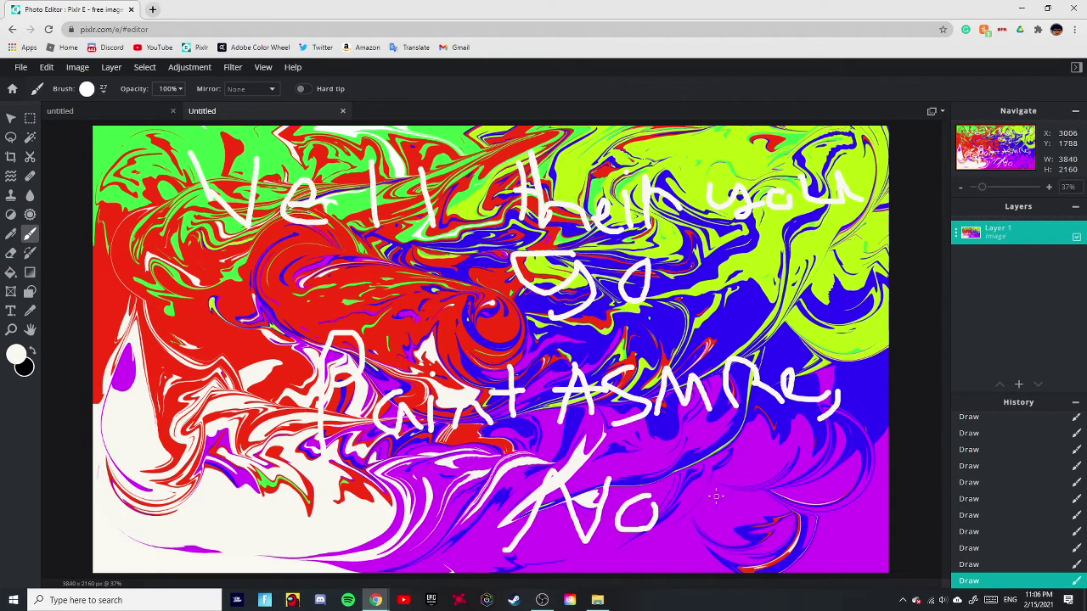
pyautogui.moveTo(720, 491); pyautogui.dragTo(700, 516)
pyautogui.moveTo(763, 501)
pyautogui.mouseDown()
pyautogui.moveTo(747, 518)
pyautogui.moveTo(770, 504)
pyautogui.moveTo(802, 510)
pyautogui.moveTo(811, 477)
pyautogui.moveTo(824, 503)
pyautogui.moveTo(834, 493)
pyautogui.moveTo(869, 508)
pyautogui.moveTo(873, 473)
pyautogui.moveTo(889, 506)
pyautogui.mouseUp()
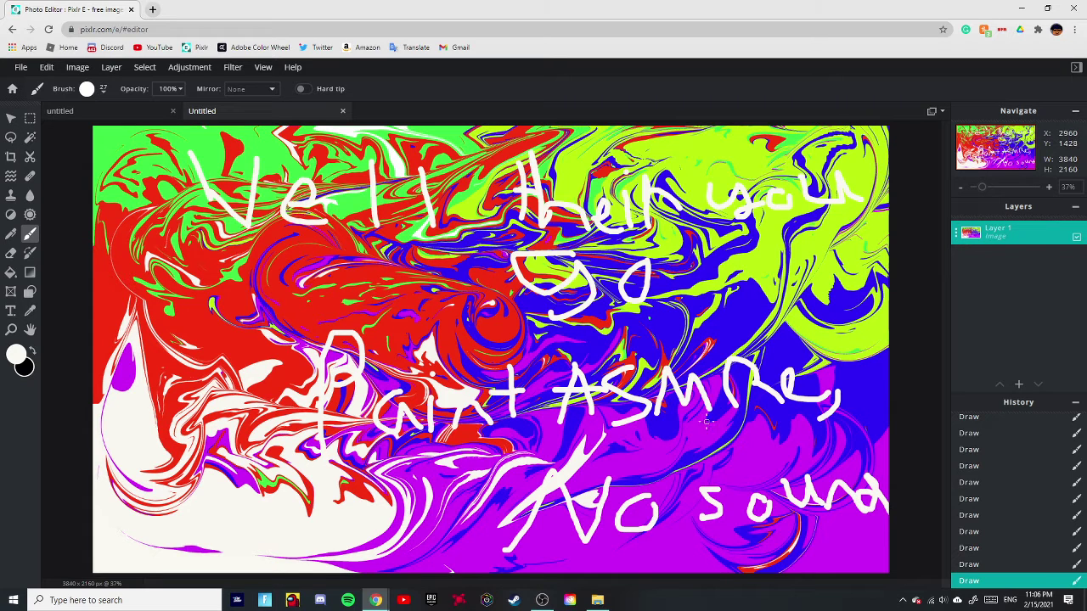
# - Write "Sorry" beneath "sound", redoing its "o", and add "LoL" at the lower left of "No"
pyautogui.moveTo(685, 524)
pyautogui.mouseDown()
pyautogui.moveTo(690, 550)
pyautogui.moveTo(674, 556)
pyautogui.moveTo(709, 549)
pyautogui.mouseUp()
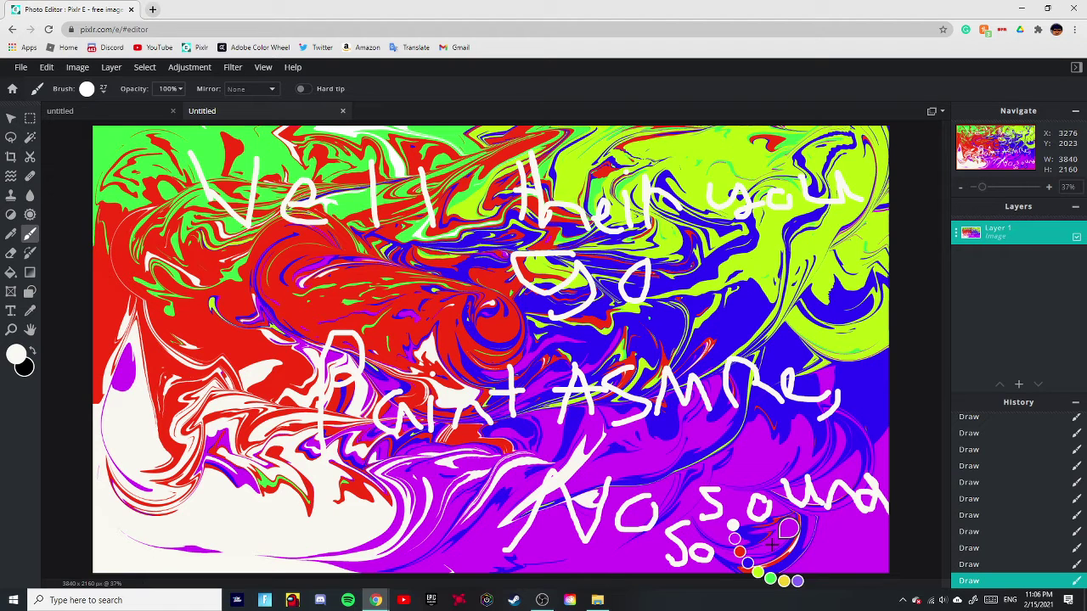
pyautogui.hotkey('ctrl', 'z')
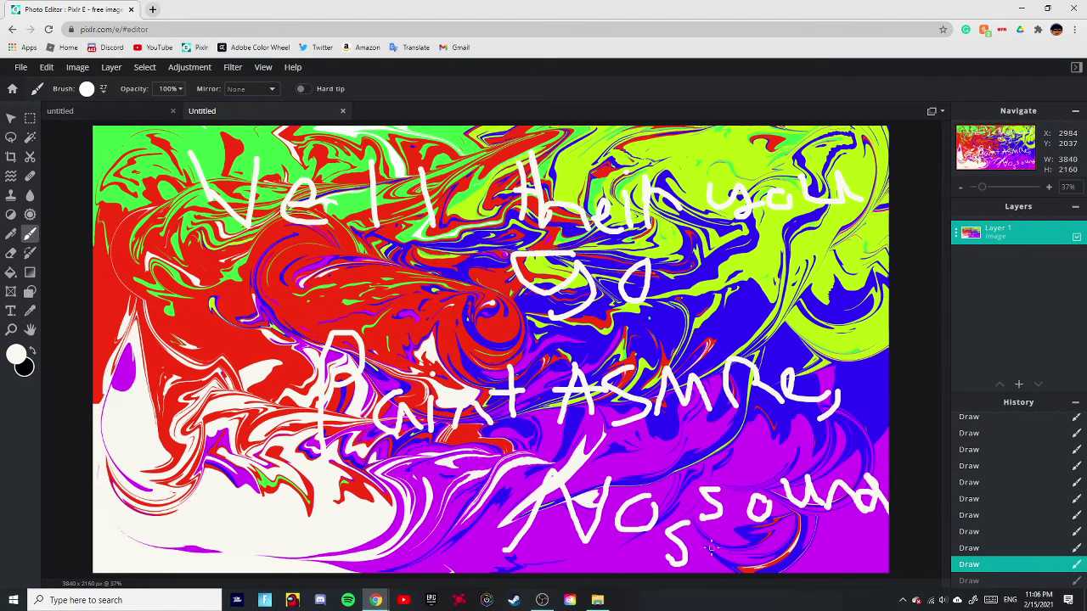
pyautogui.moveTo(714, 538)
pyautogui.mouseDown()
pyautogui.moveTo(691, 555)
pyautogui.moveTo(723, 562)
pyautogui.moveTo(703, 539)
pyautogui.moveTo(731, 535)
pyautogui.moveTo(759, 554)
pyautogui.moveTo(758, 570)
pyautogui.moveTo(763, 530)
pyautogui.moveTo(777, 560)
pyautogui.moveTo(806, 543)
pyautogui.moveTo(827, 554)
pyautogui.mouseUp()
pyautogui.moveTo(839, 537); pyautogui.dragTo(822, 569)
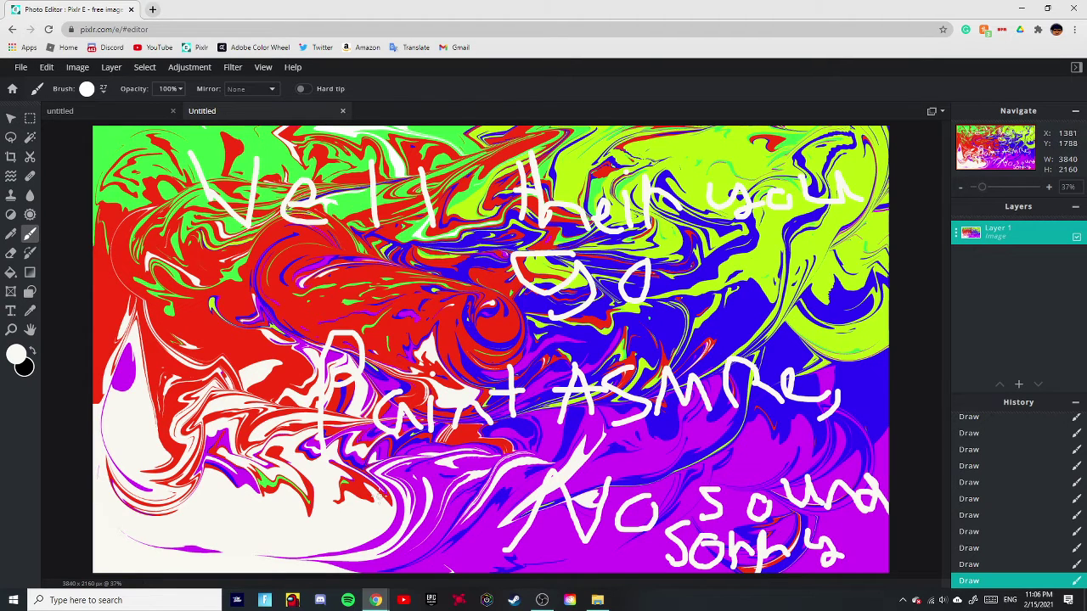
pyautogui.moveTo(403, 465)
pyautogui.mouseDown()
pyautogui.moveTo(442, 544)
pyautogui.moveTo(474, 543)
pyautogui.mouseUp()
pyautogui.moveTo(495, 518)
pyautogui.mouseDown()
pyautogui.moveTo(480, 520)
pyautogui.moveTo(469, 552)
pyautogui.moveTo(492, 519)
pyautogui.moveTo(503, 568)
pyautogui.moveTo(548, 567)
pyautogui.mouseUp()
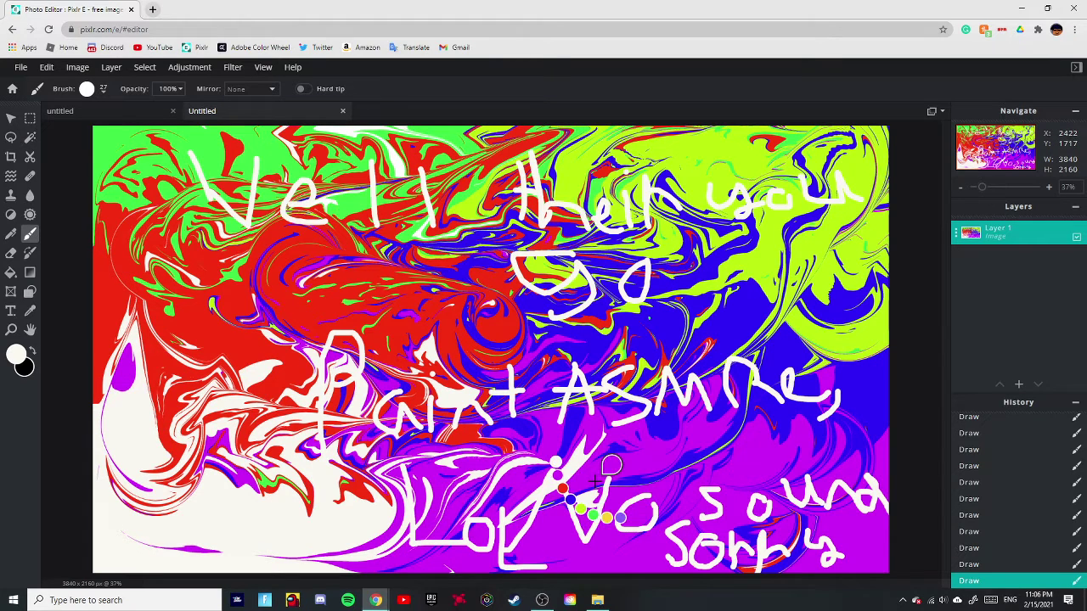
# - Undo the handwritten strokes back through "LoL", "Sorry", "No sound" and "ASMRe," to the unfinished word "Paint" without its "t"
pyautogui.hotkey('ctrl', 'z')
pyautogui.hotkey('ctrl', 'z')
pyautogui.hotkey('ctrl', 'z')
pyautogui.hotkey('ctrl', 'z')
pyautogui.hotkey('ctrl', 'z')
pyautogui.hotkey('ctrl', 'z')
pyautogui.hotkey('ctrl', 'z')
pyautogui.hotkey('ctrl', 'z')
pyautogui.hotkey('ctrl', 'z')
pyautogui.hotkey('ctrl', 'z')
pyautogui.hotkey('ctrl', 'z')
pyautogui.hotkey('ctrl', 'z')
pyautogui.hotkey('ctrl', 'z')
pyautogui.hotkey('ctrl', 'z')
pyautogui.hotkey('ctrl', 'z')
pyautogui.hotkey('ctrl', 'z')
pyautogui.hotkey('ctrl', 'z')
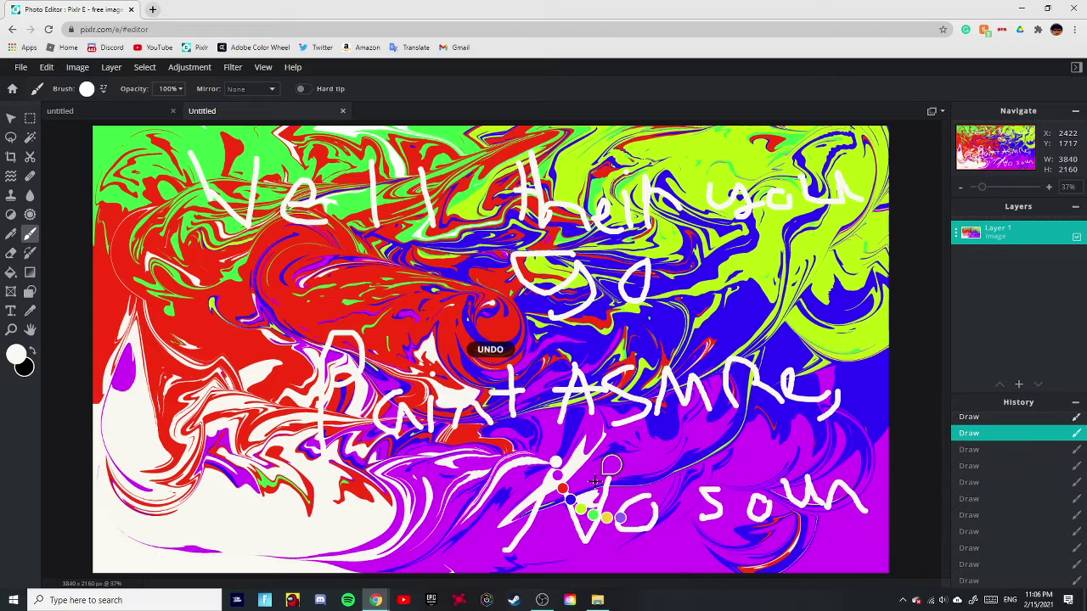
pyautogui.hotkey('ctrl', 'z')
pyautogui.hotkey('ctrl', 'z')
pyautogui.hotkey('ctrl', 'z')
pyautogui.hotkey('ctrl', 'z')
pyautogui.hotkey('ctrl', 'z')
pyautogui.hotkey('ctrl', 'z')
pyautogui.hotkey('ctrl', 'z')
pyautogui.hotkey('ctrl', 'z')
pyautogui.hotkey('ctrl', 'z')
pyautogui.hotkey('ctrl', 'z')
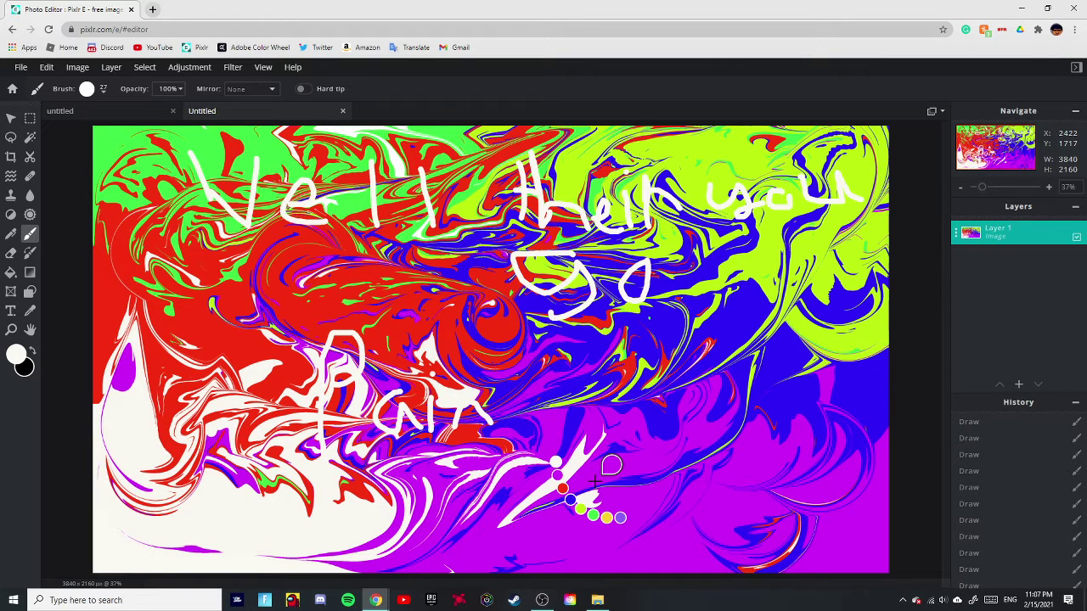
pyautogui.press('z')
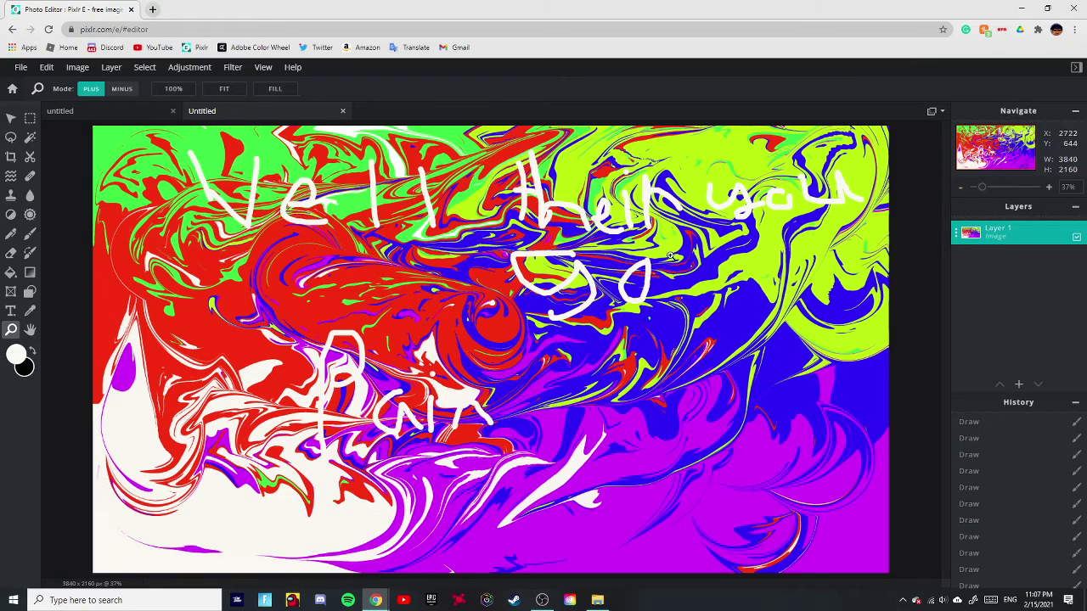
pyautogui.click(636, 350)
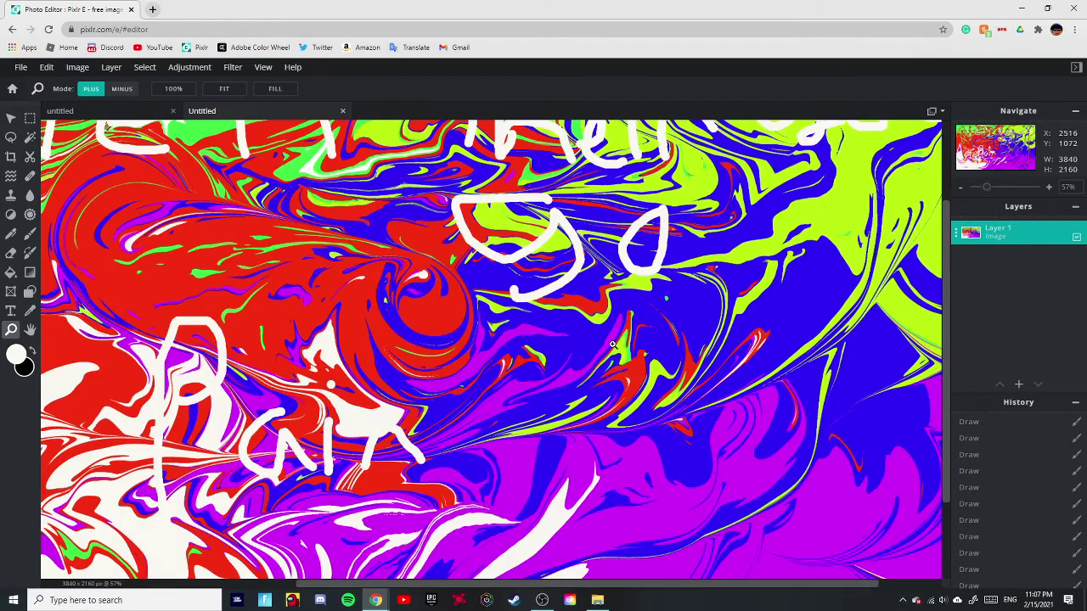
pyautogui.keyDown('alt'); pyautogui.click(619, 361); pyautogui.keyUp('alt')
pyautogui.keyDown('alt'); pyautogui.click(619, 361); pyautogui.keyUp('alt')
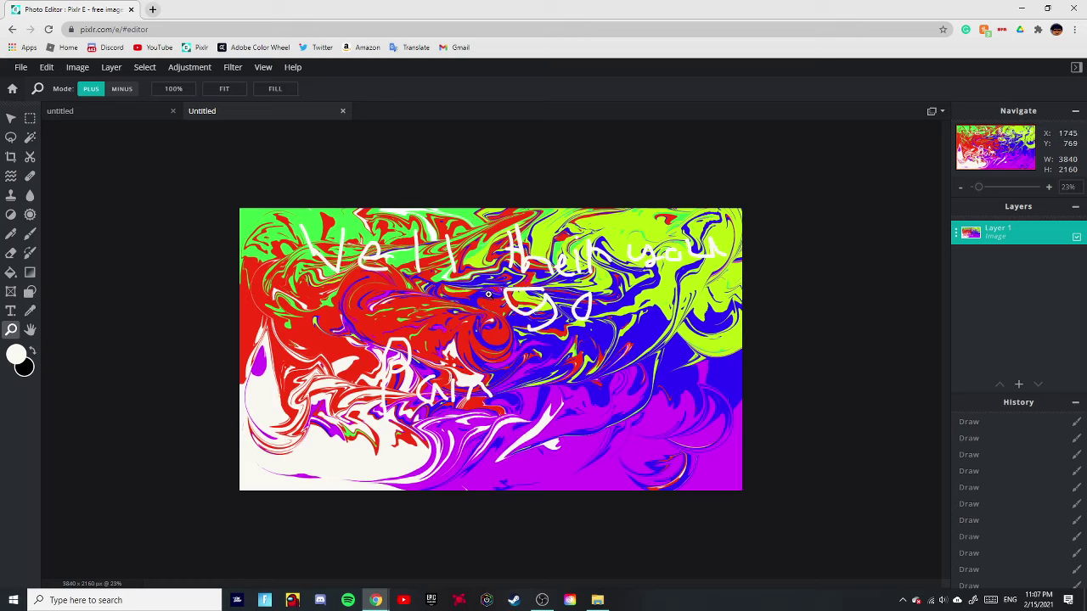